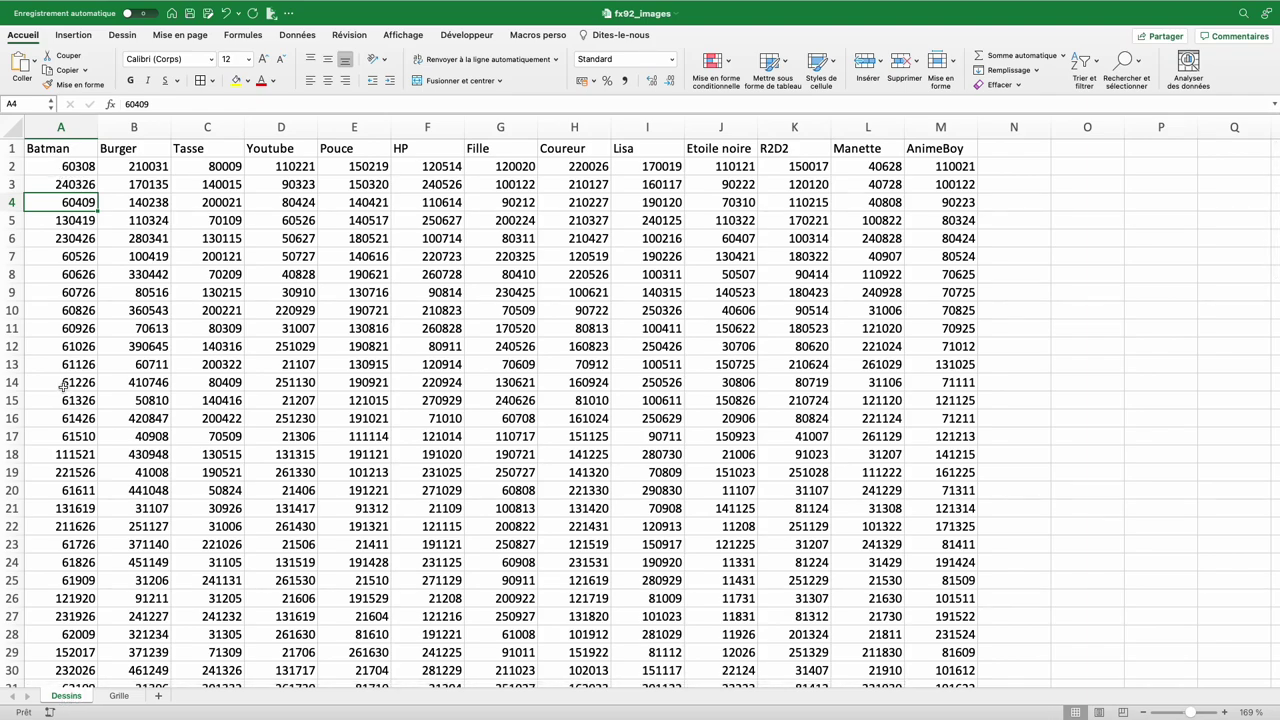
# Examine the drawing names in the header row and the coded values listed beneath them on the Dessins sheet.
pyautogui.click(67, 150)
pyautogui.click(135, 153)
pyautogui.click(209, 152)
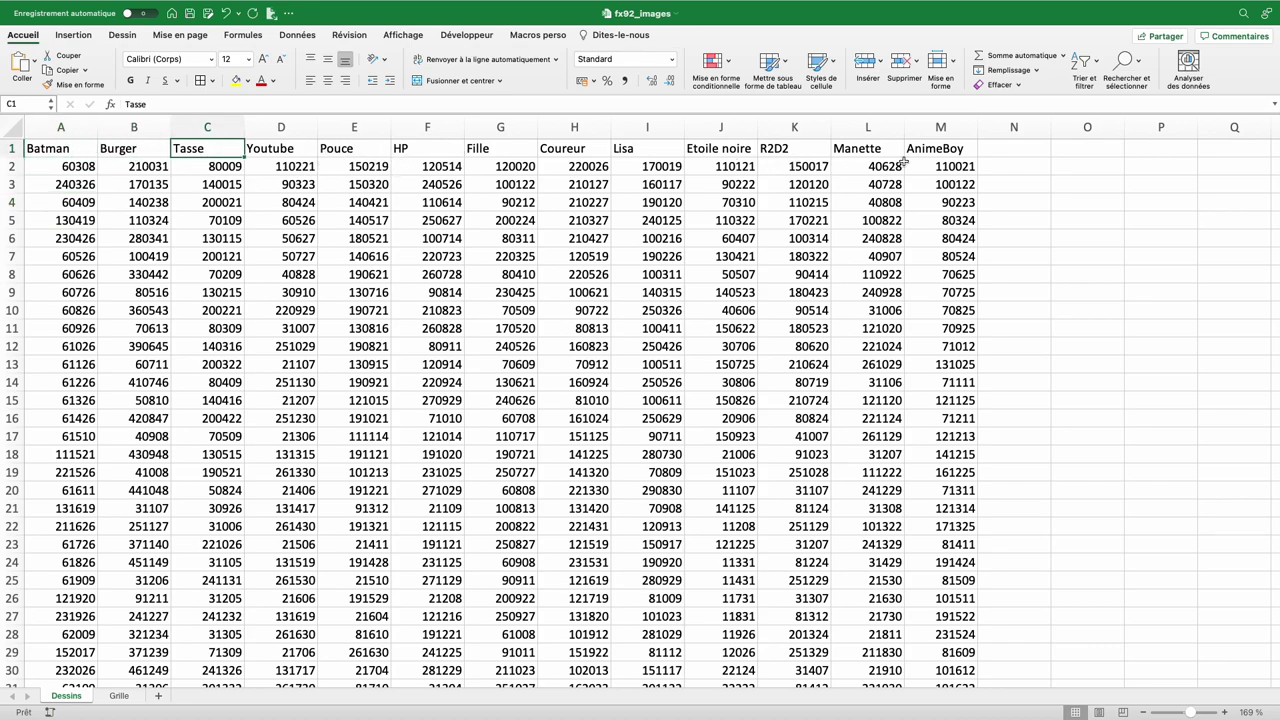
pyautogui.click(88, 168)
pyautogui.scroll(-5, 76, 258)
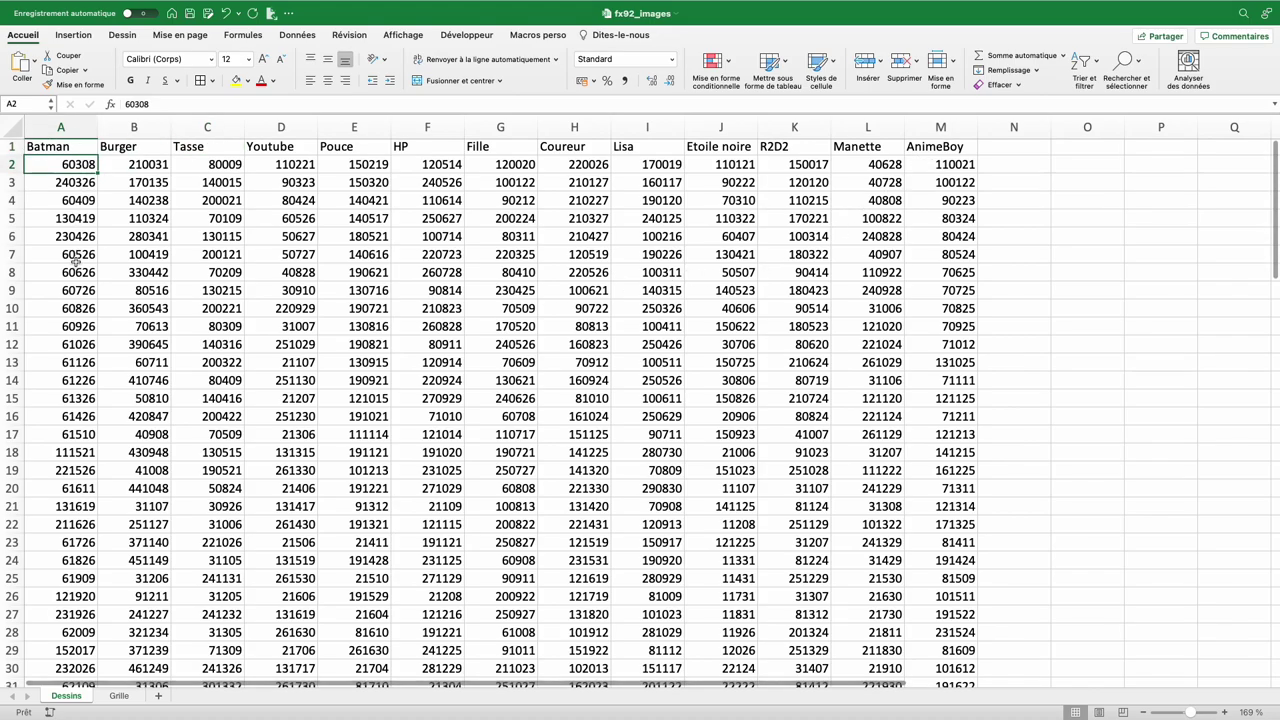
pyautogui.scroll(-10, 76, 264)
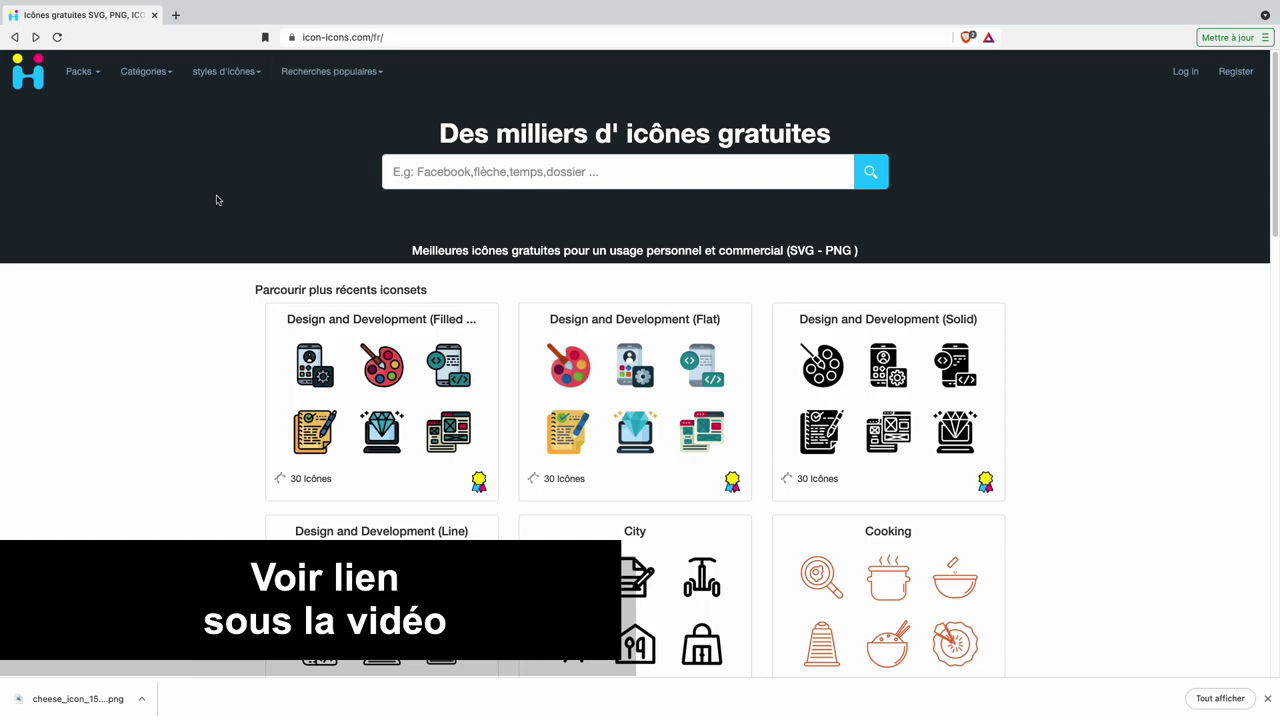
# Switch to icon-icons.com in the browser and open the second page of the food, drinks and restaurants icon category.
pyautogui.click(157, 80)
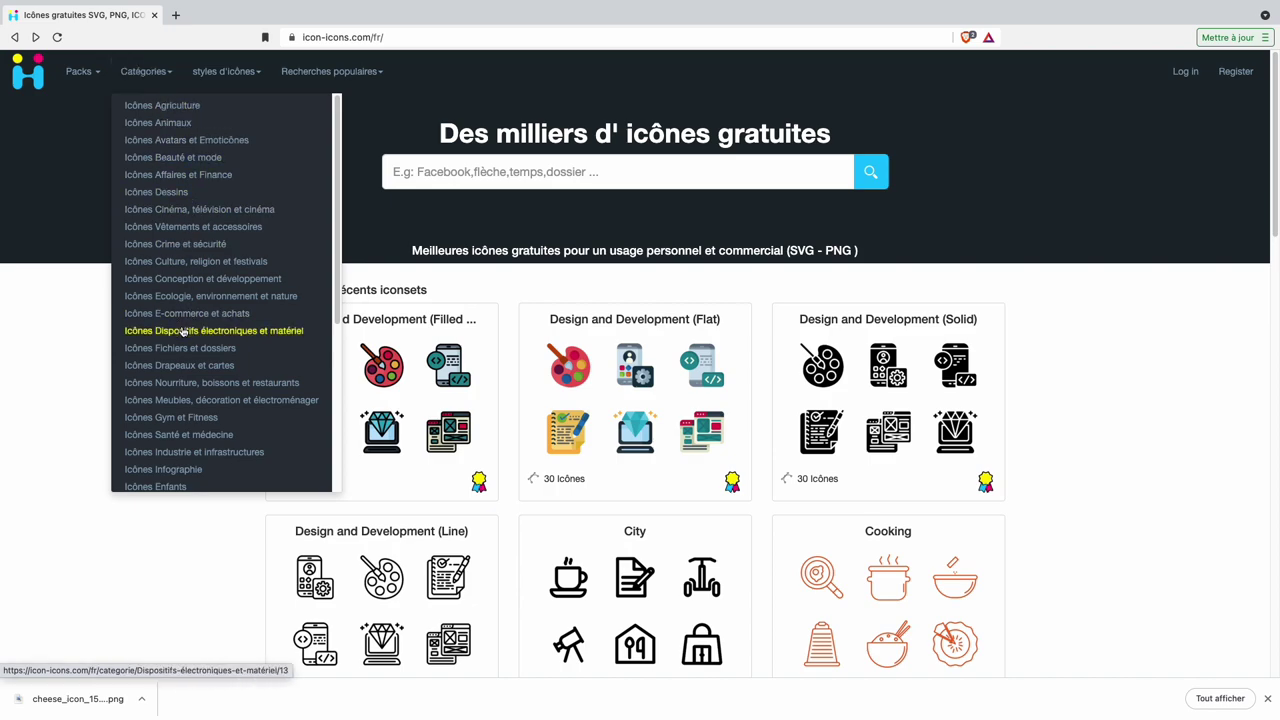
pyautogui.click(181, 388)
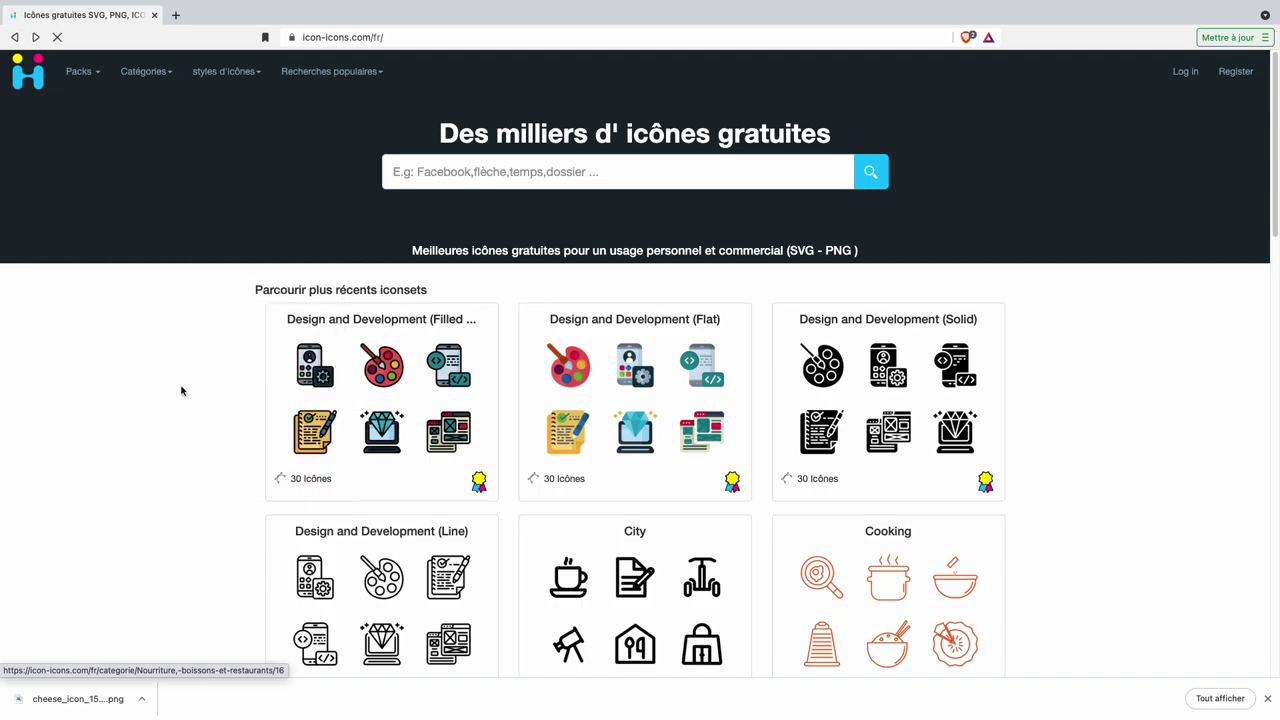
pyautogui.scroll(-5, 434, 371)
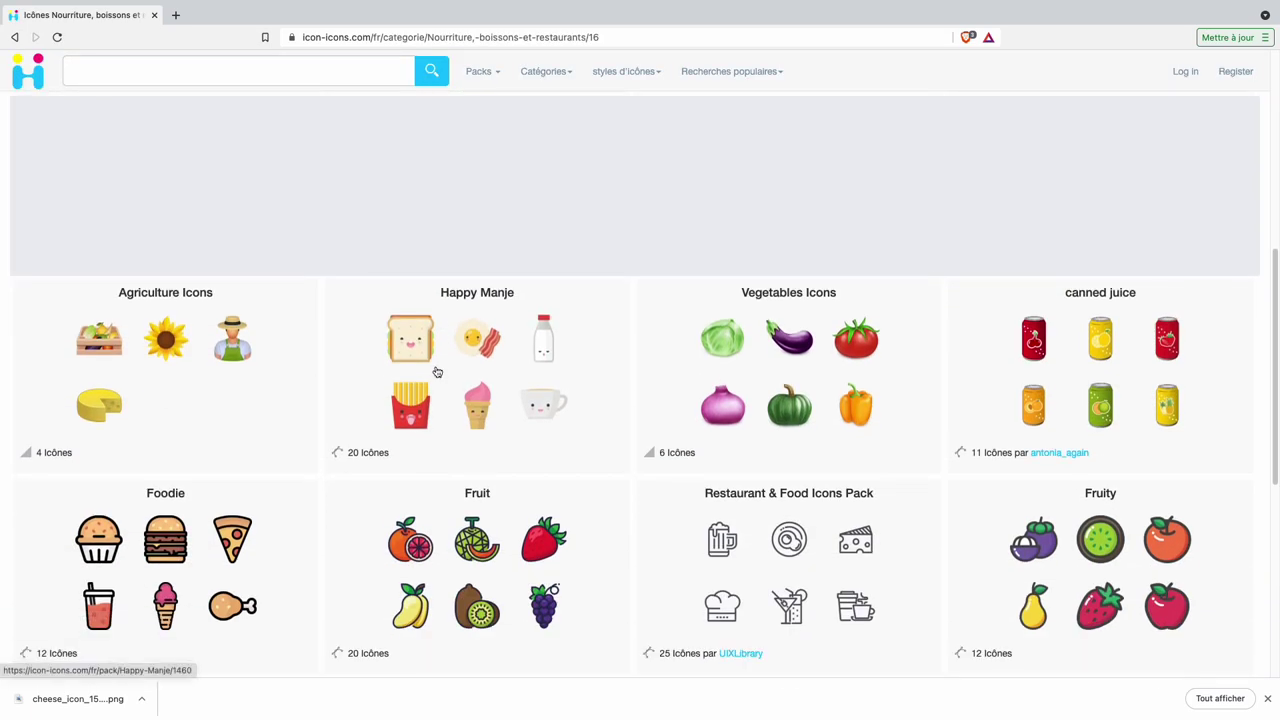
pyautogui.scroll(-2, 436, 372)
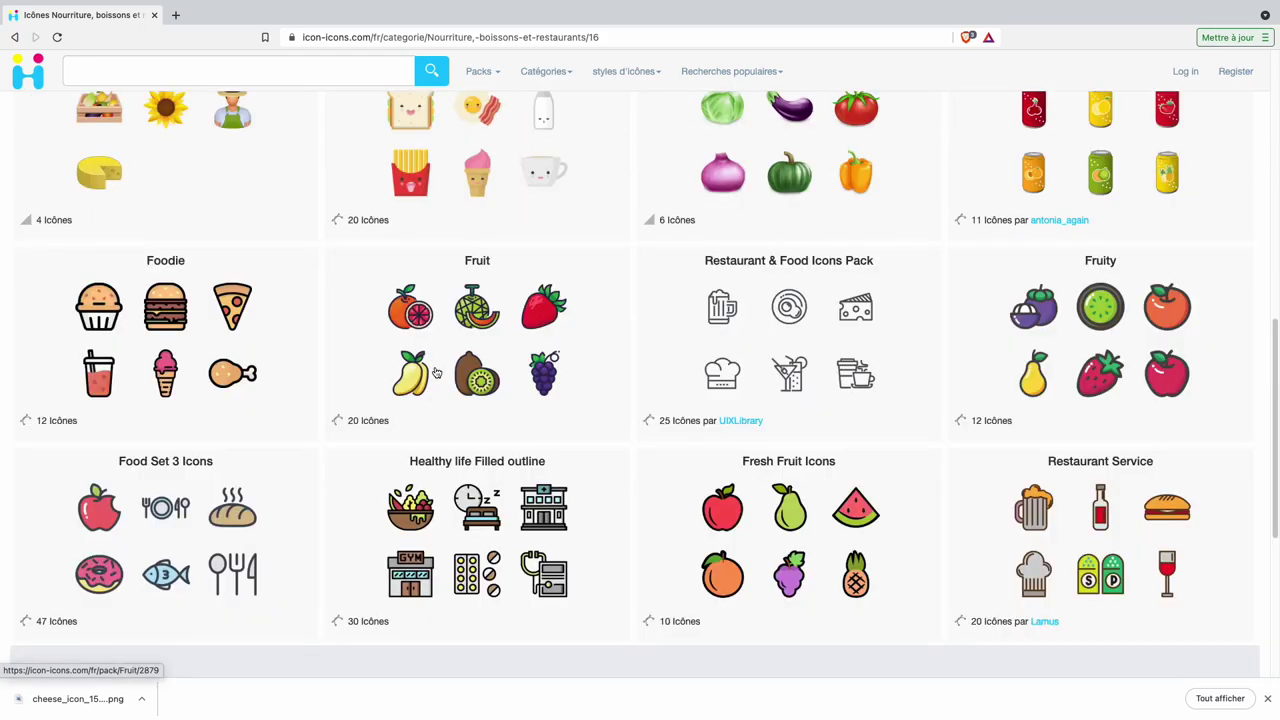
pyautogui.scroll(-5, 436, 372)
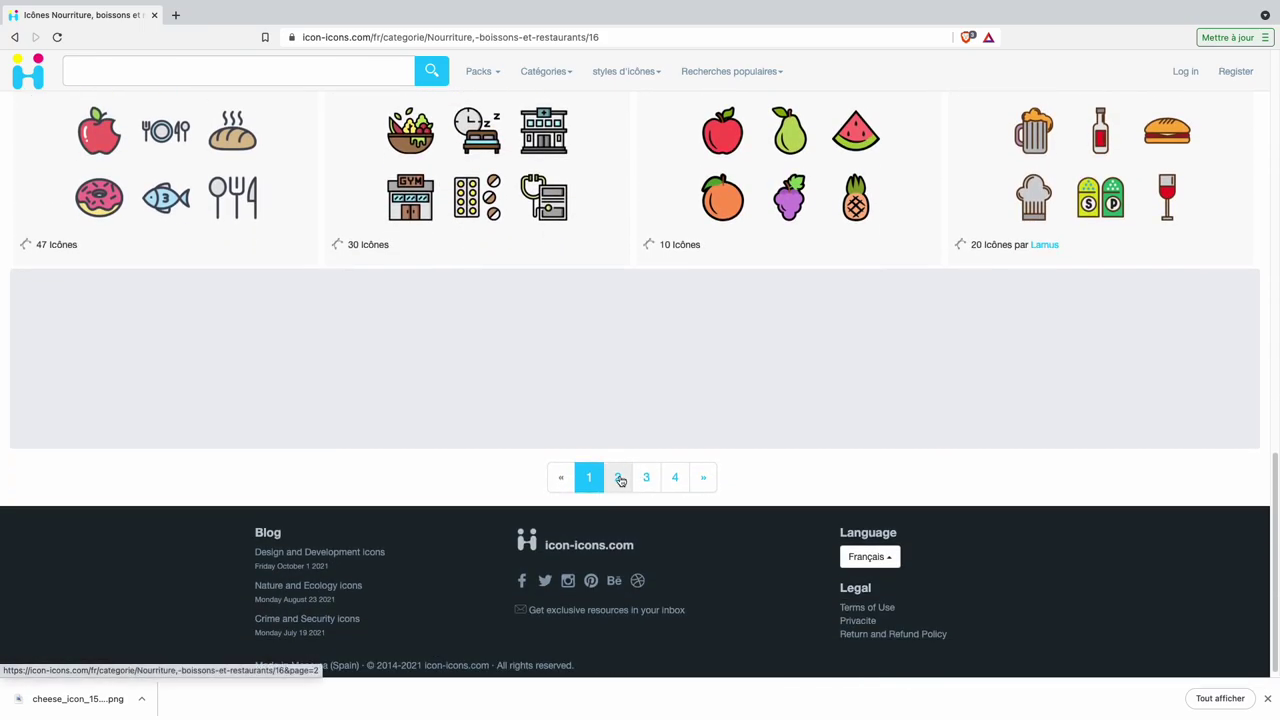
pyautogui.click(619, 478)
# Open the black hamburger icon from the Food and Drink Vol 1 pack.
pyautogui.scroll(-3, 385, 380)
pyautogui.scroll(-10, 383, 380)
pyautogui.click(773, 258)
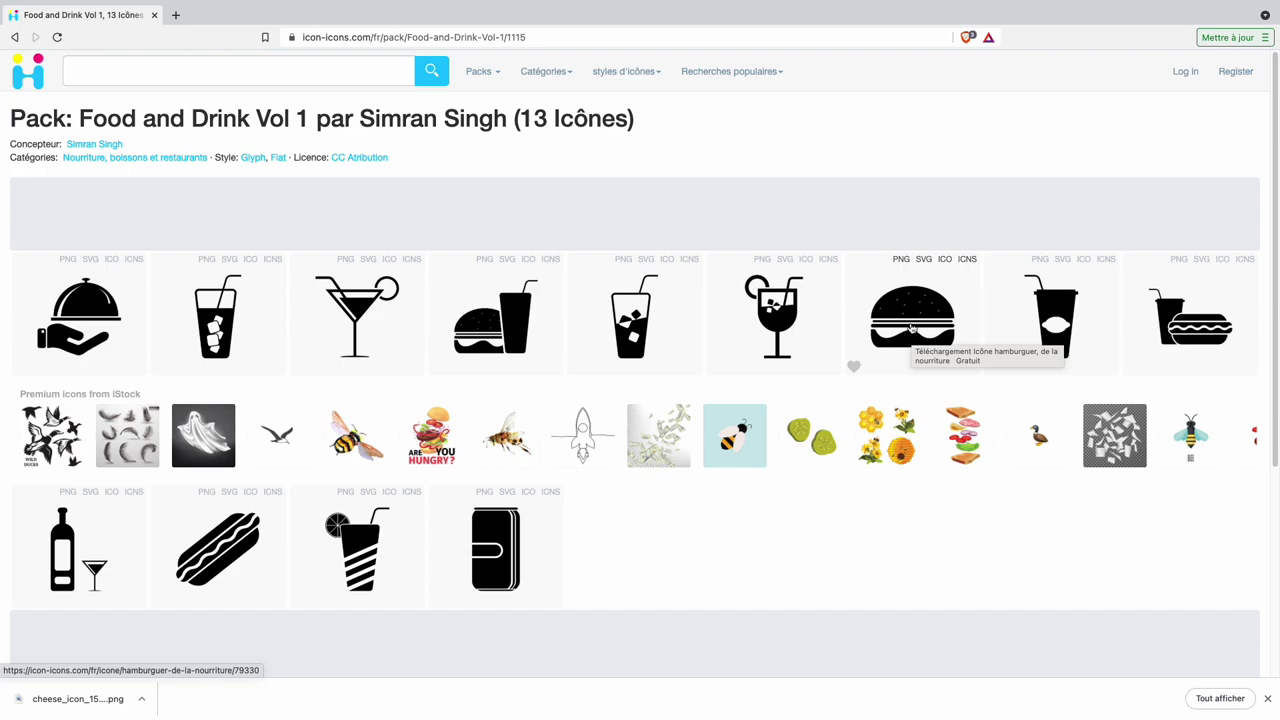
pyautogui.click(912, 328)
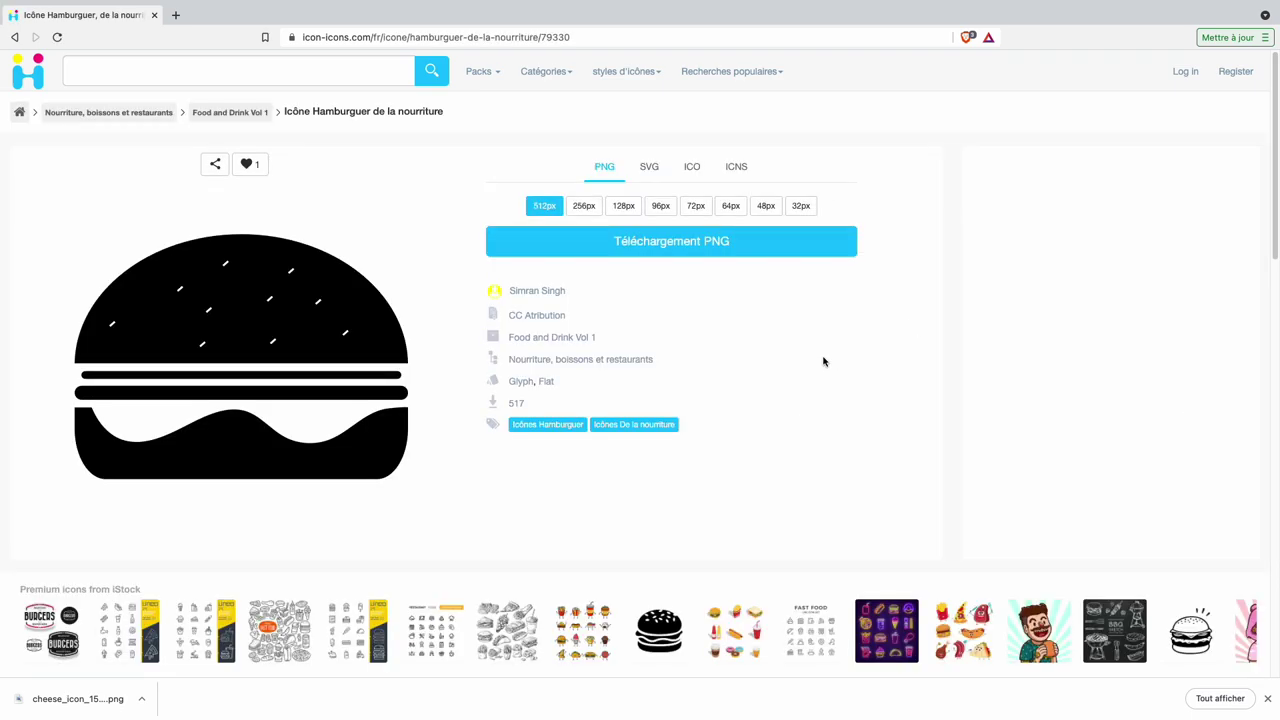
# Download the hamburger icon as a 32 px PNG and save it as burger in the Photos folder.
pyautogui.click(802, 208)
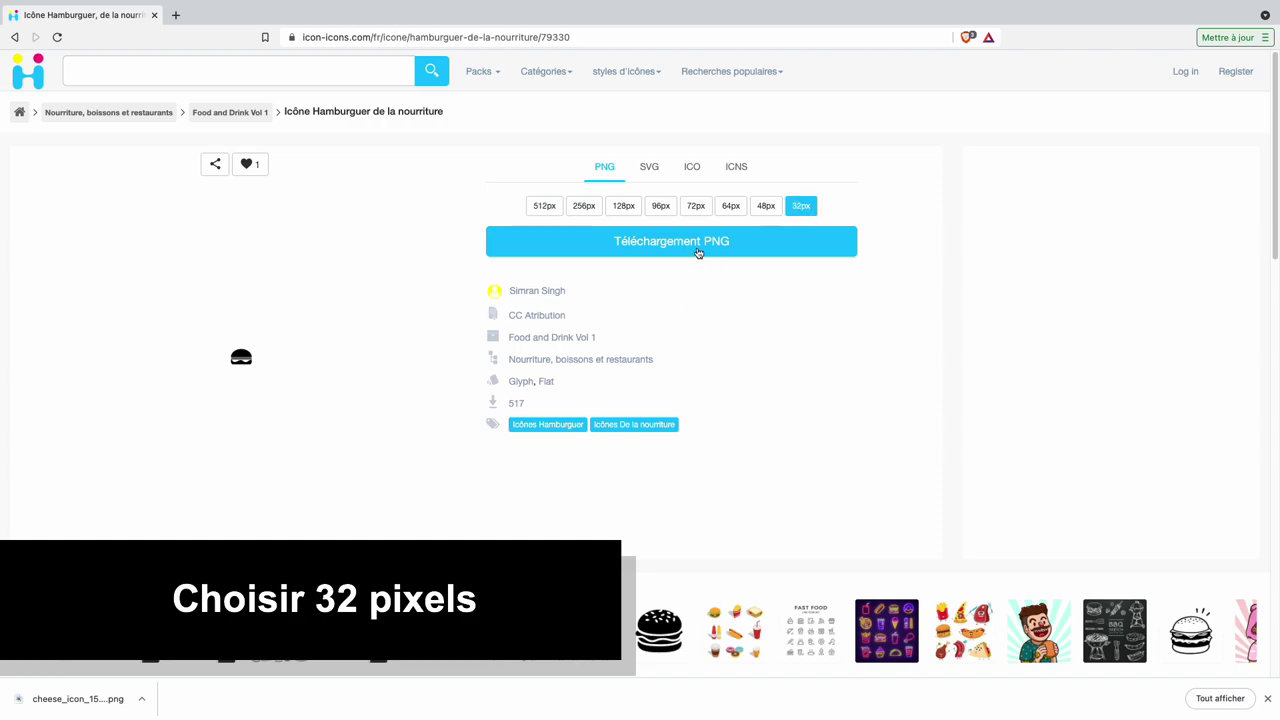
pyautogui.click(698, 253)
pyautogui.write('burger')
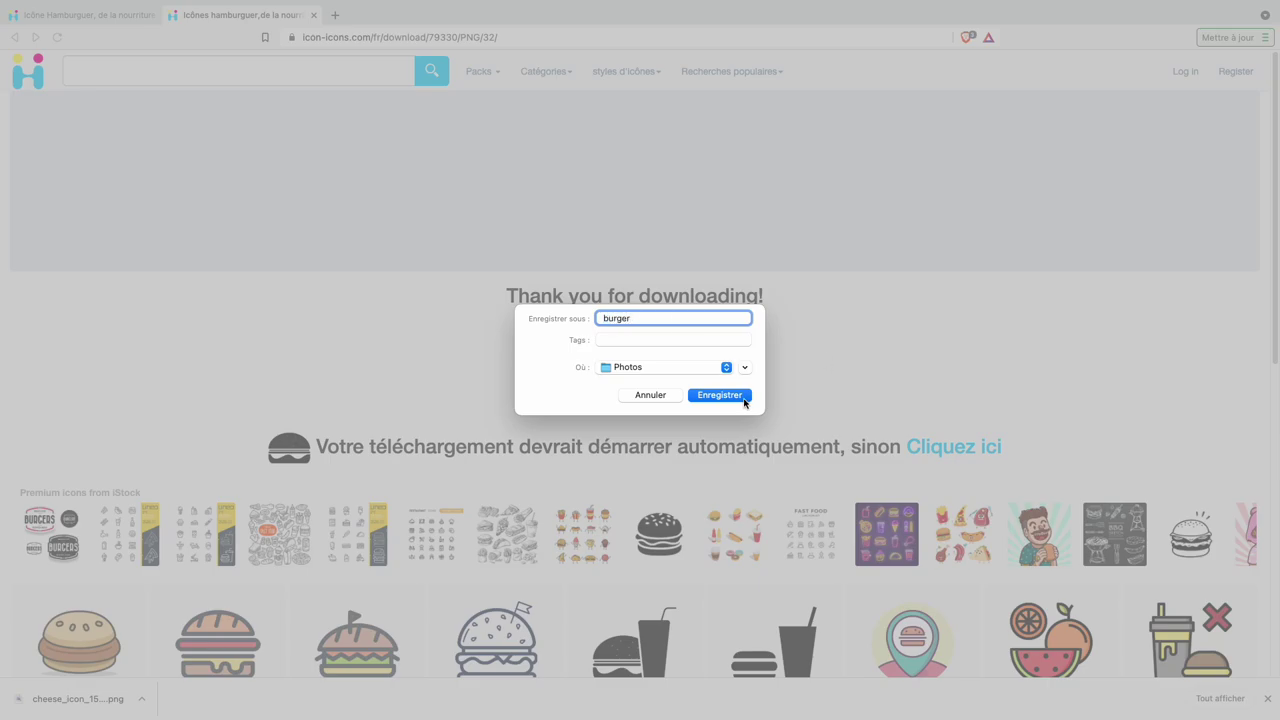
pyautogui.click(740, 397)
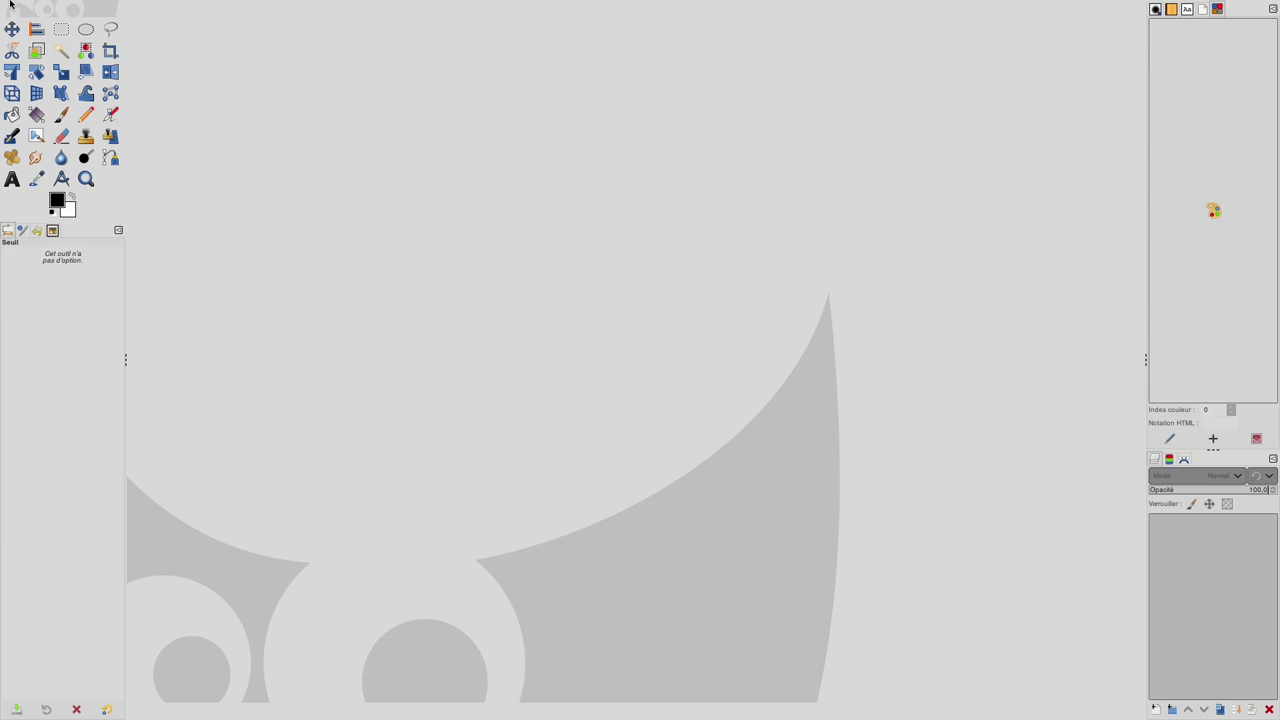
# Switch to GIMP and open the burger.png image.
pyautogui.click(110, 8)
pyautogui.click(127, 66)
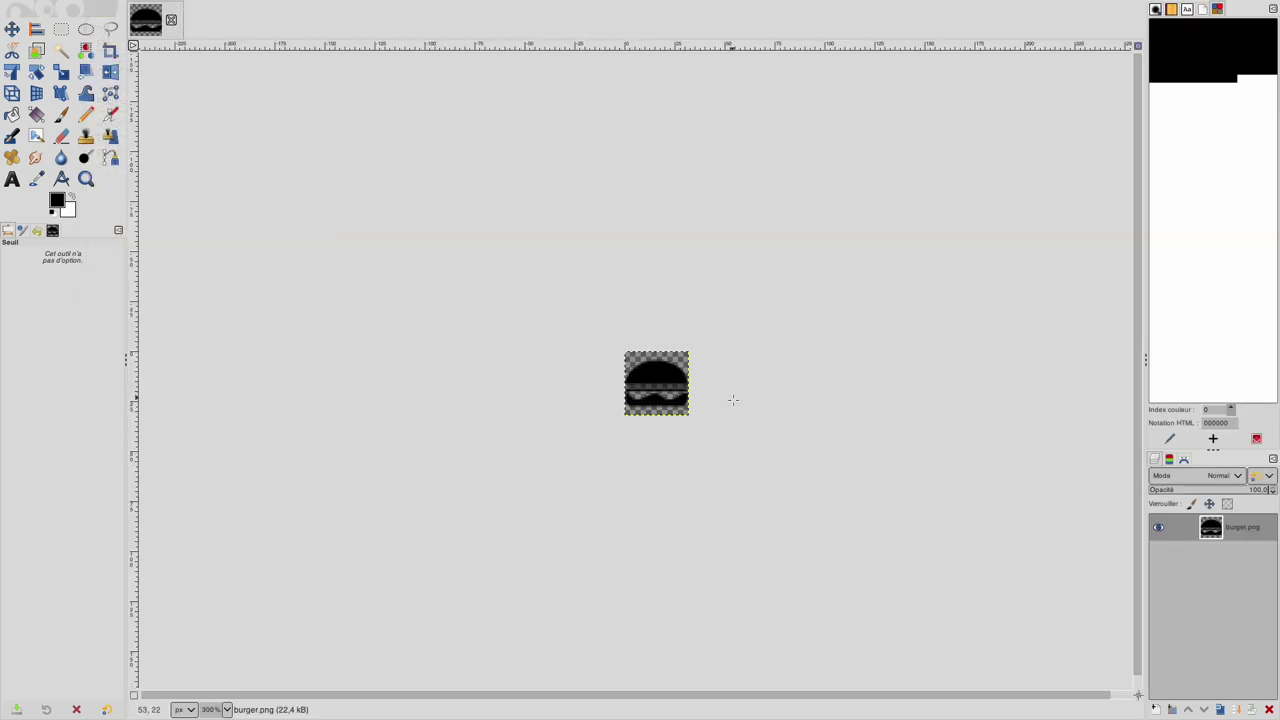
pyautogui.scroll(6, 778, 427)
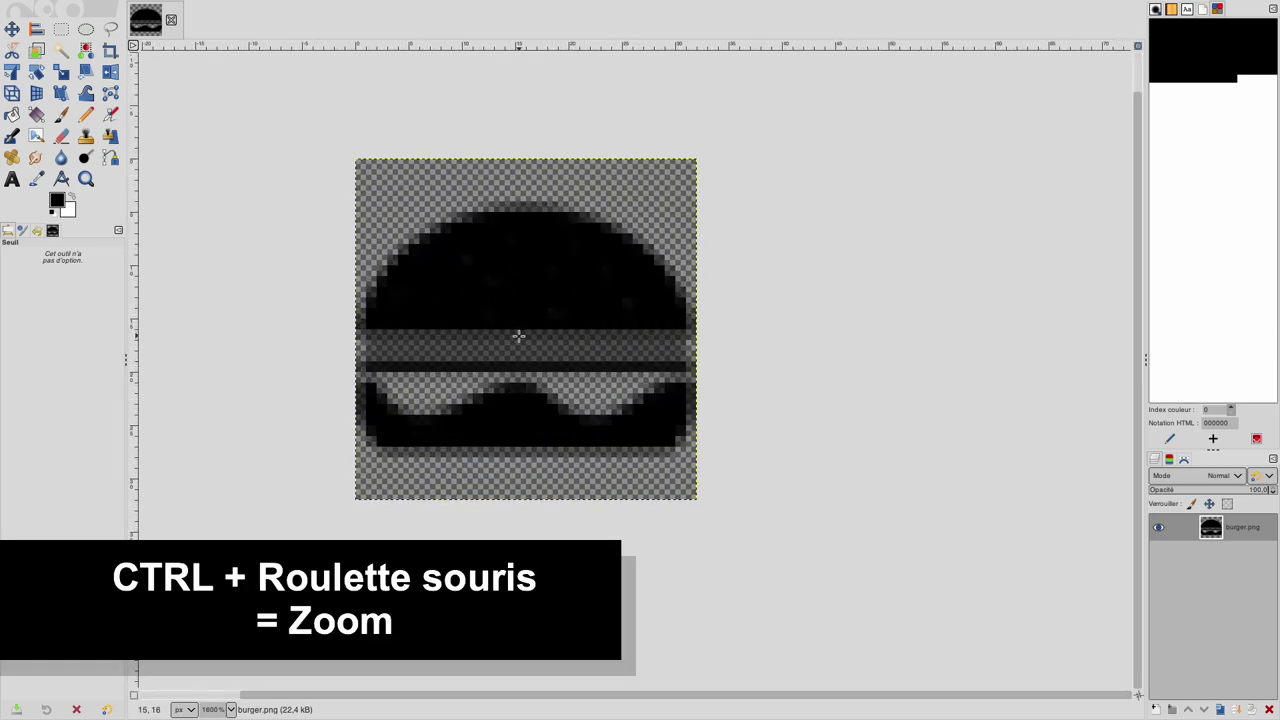
pyautogui.scroll(-1, 519, 336)
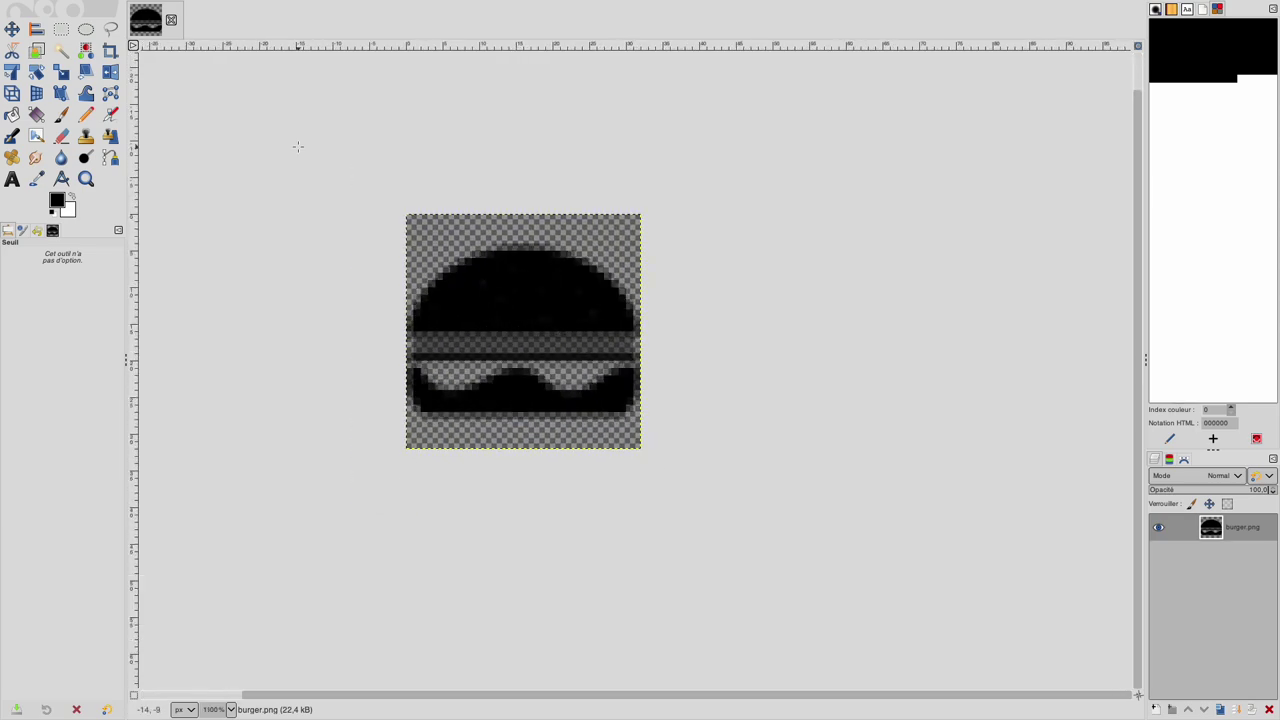
# Convert the burger image to RGB (RVB) mode and flatten it.
pyautogui.click(294, 8)
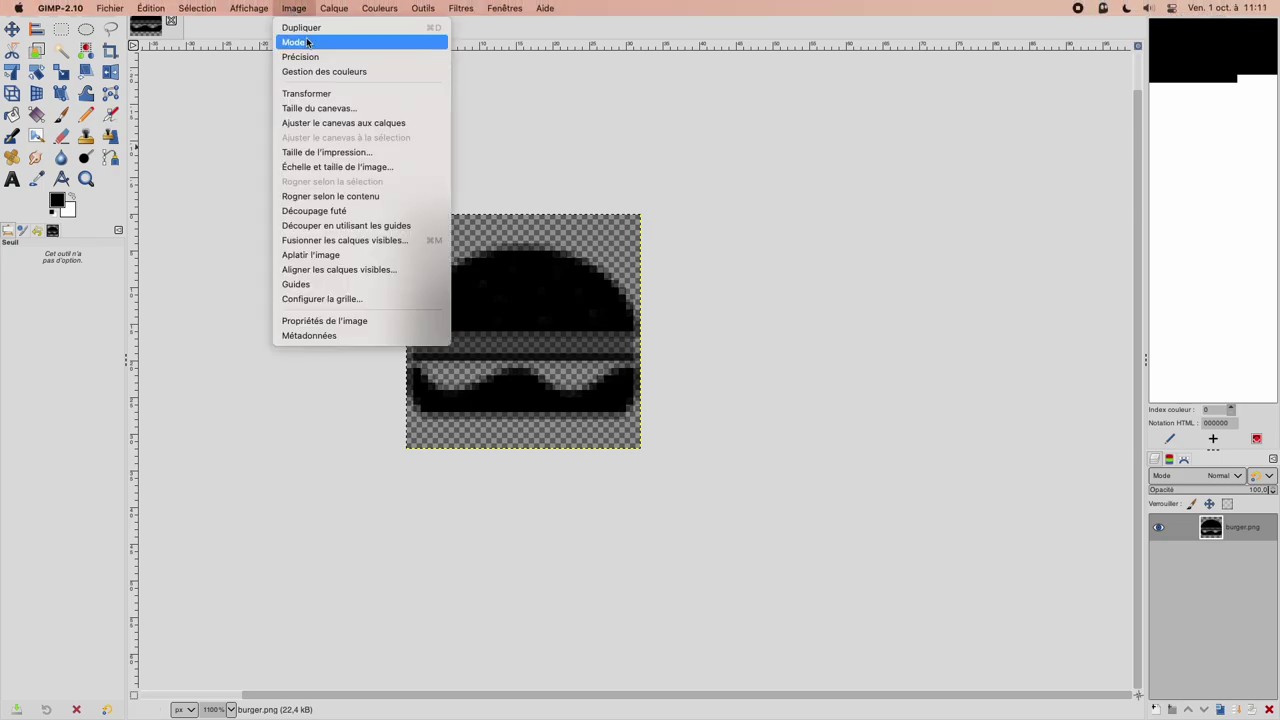
pyautogui.moveTo(305, 43)
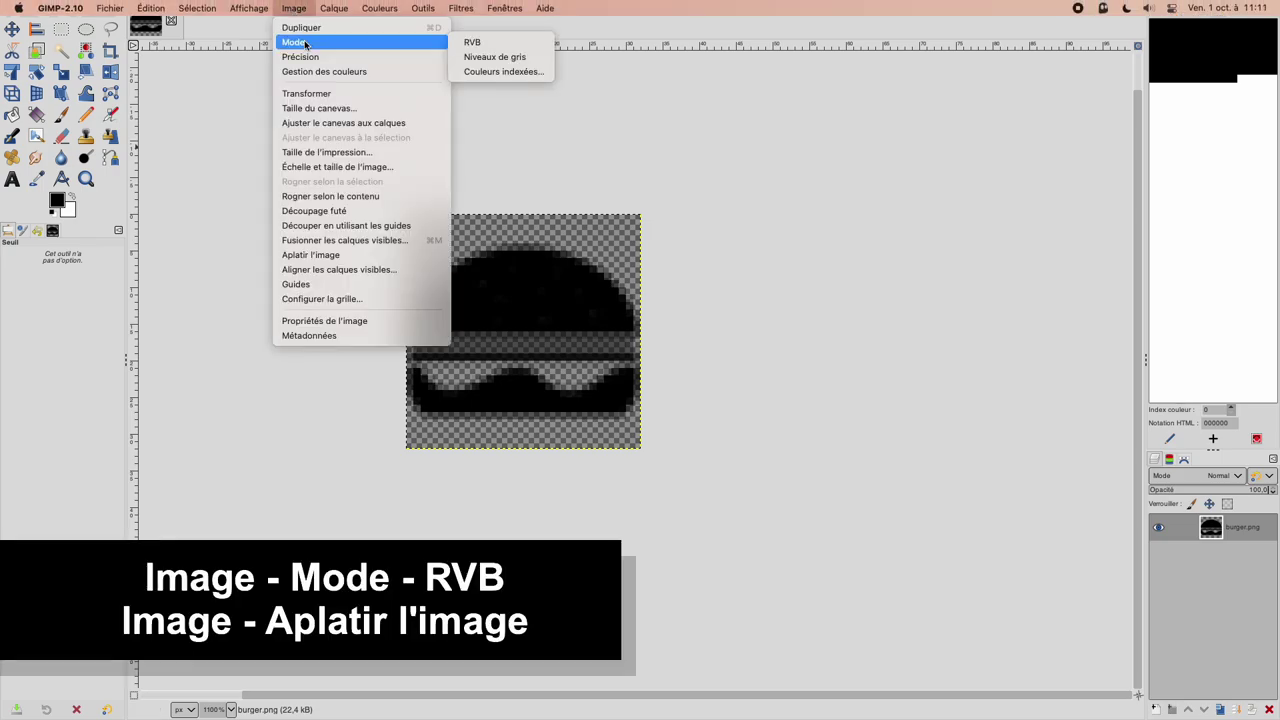
pyautogui.click(488, 44)
pyautogui.click(294, 8)
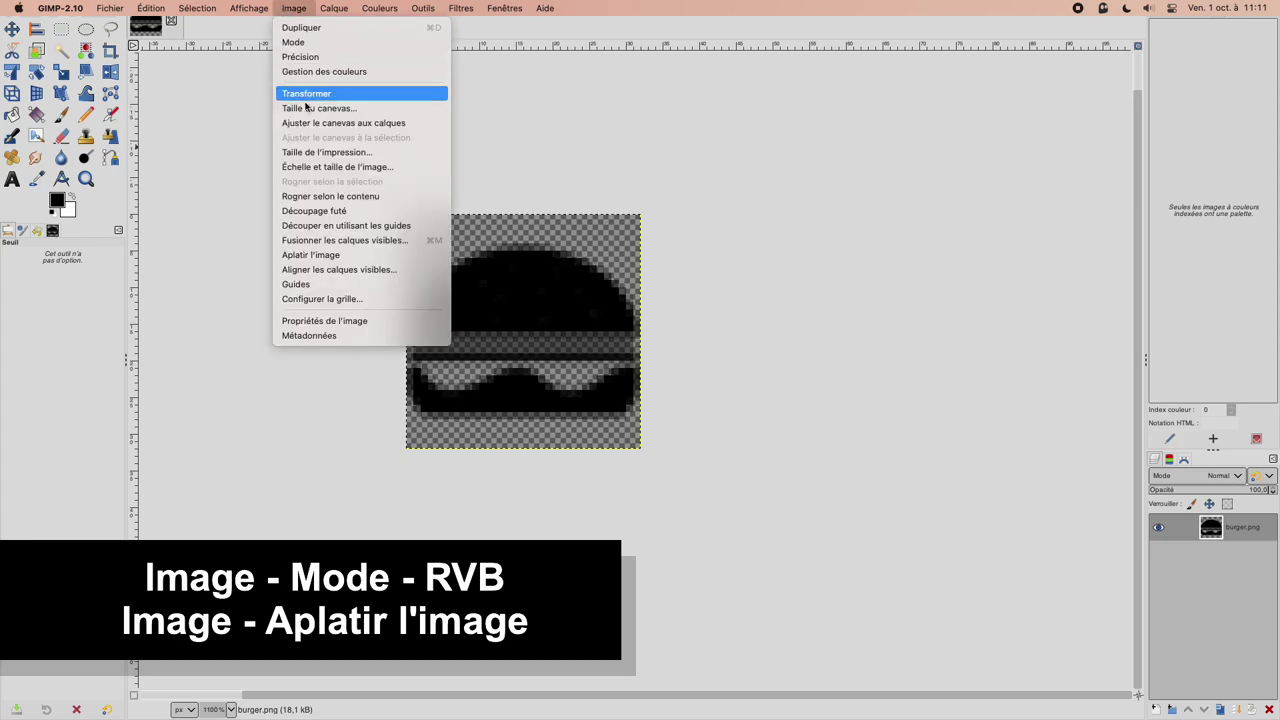
pyautogui.click(320, 257)
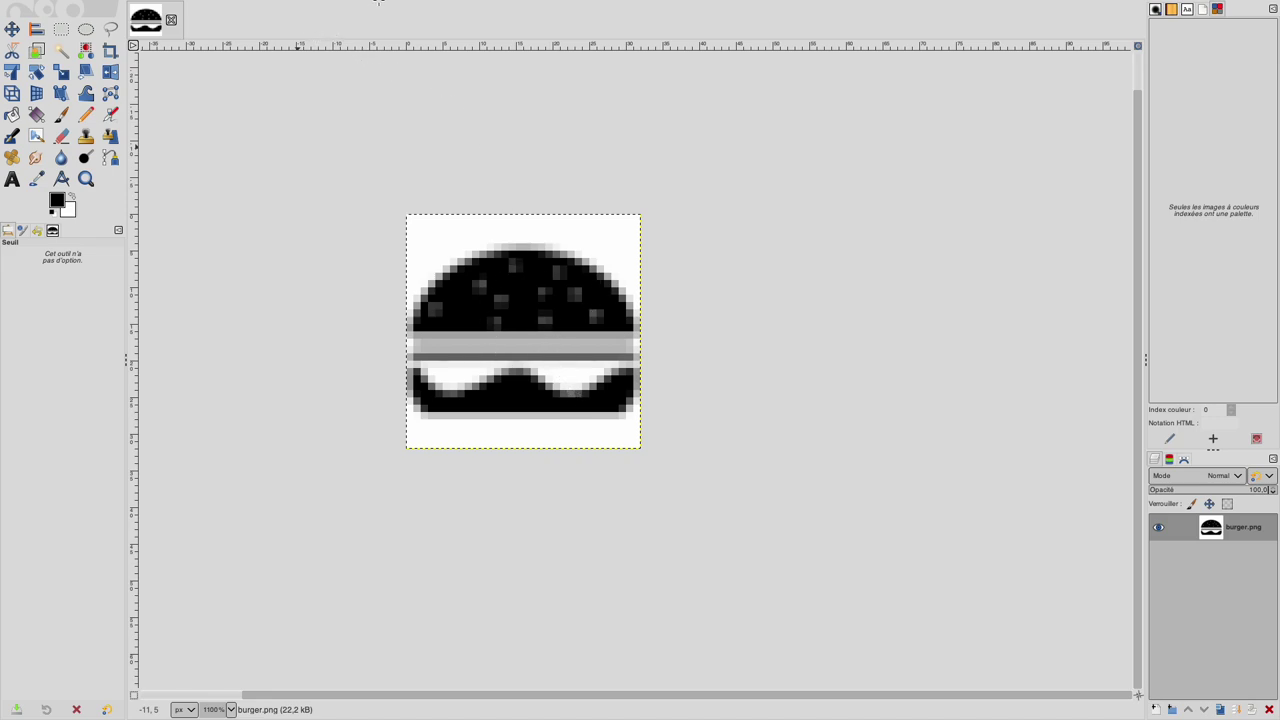
# Apply a Threshold (Seuil) to the burger image with a range of 147 to 255.
pyautogui.click(378, 8)
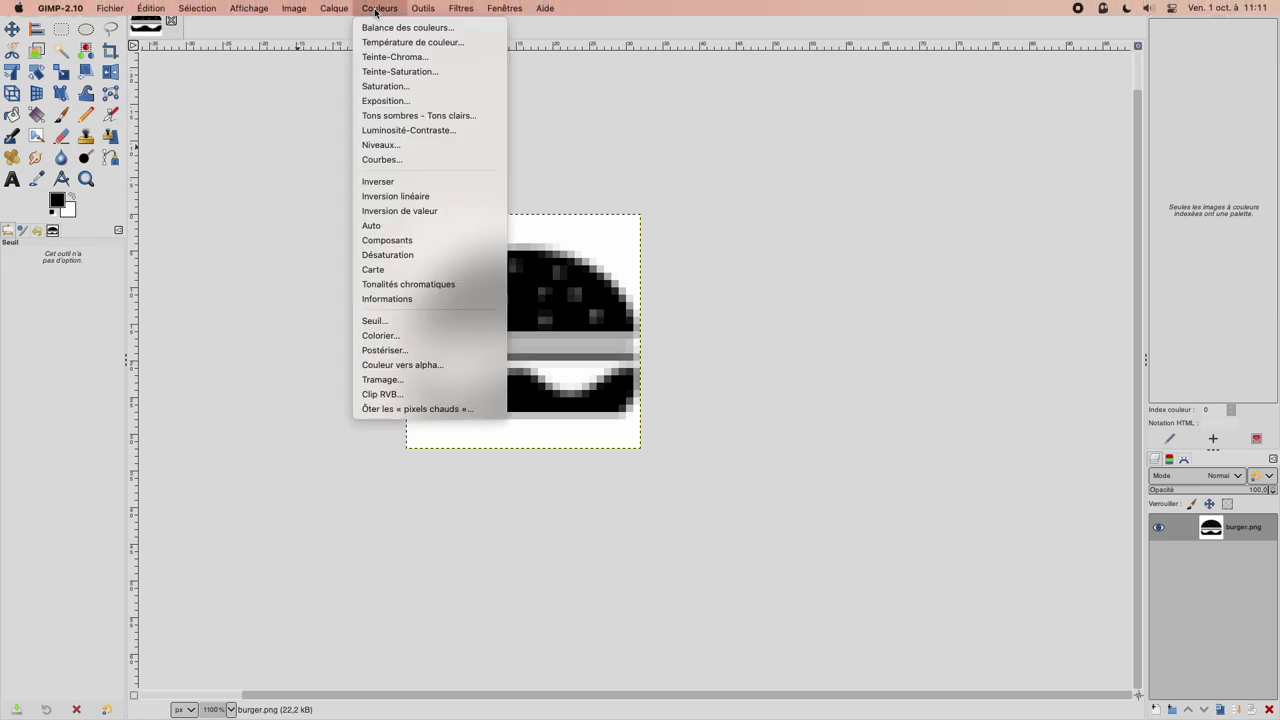
pyautogui.click(392, 321)
pyautogui.moveTo(869, 150)
pyautogui.mouseDown()
pyautogui.moveTo(803, 155)
pyautogui.moveTo(905, 150)
pyautogui.moveTo(884, 149)
pyautogui.mouseUp()
pyautogui.scroll(-3, 561, 286)
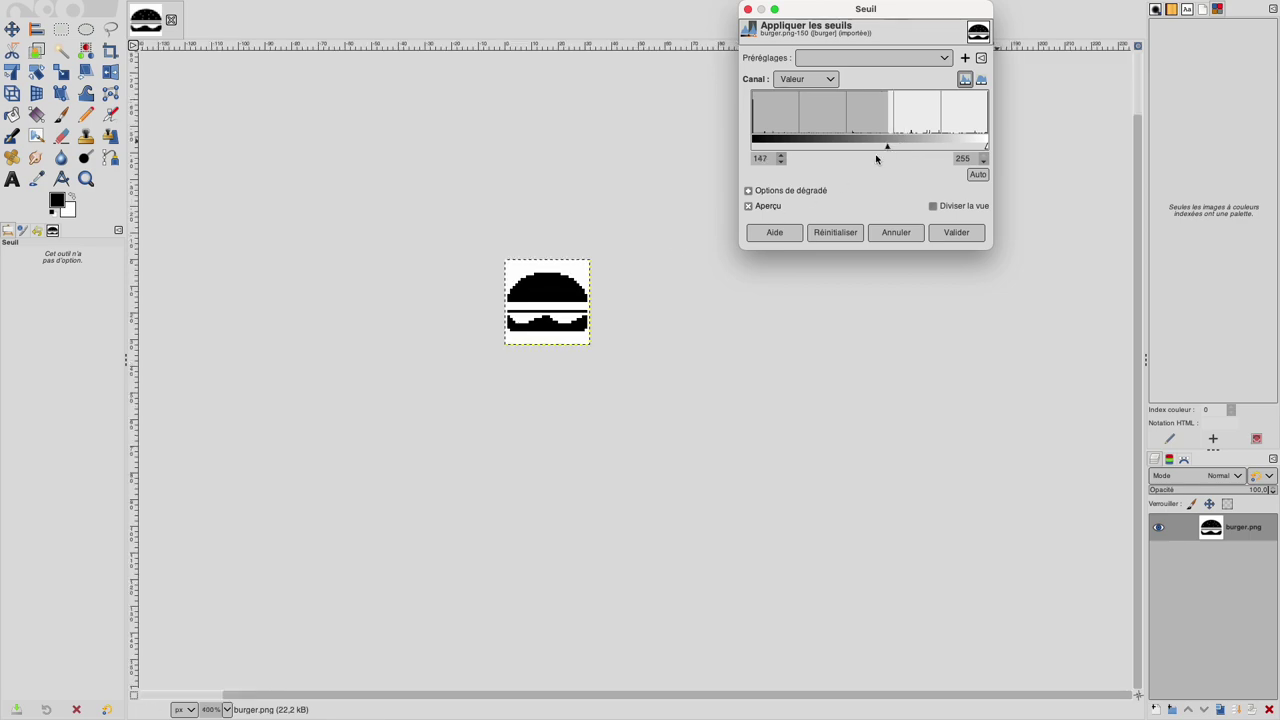
pyautogui.click(956, 232)
# Paint five single-pixel white seeds on the burger's top bun with the Pencil tool at size 1.
pyautogui.press('n')
pyautogui.press('x')
pyautogui.press('5')
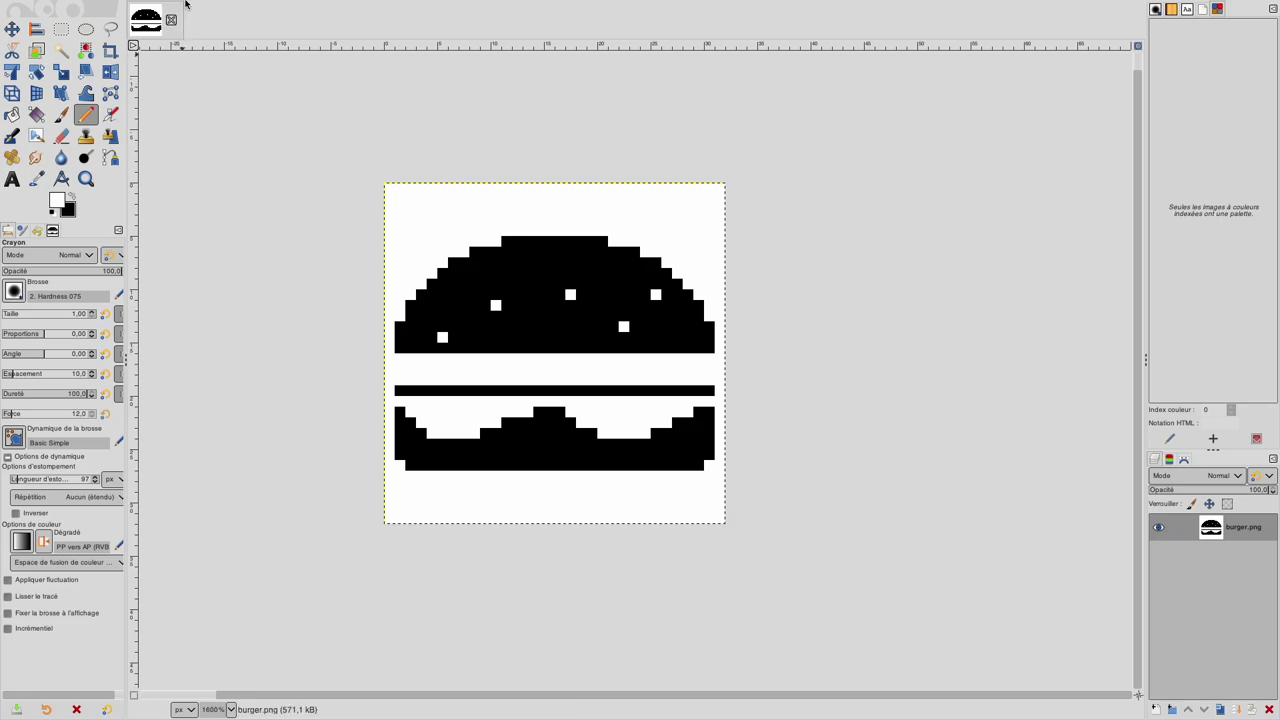
# Display the pixel grid over the burger image.
pyautogui.moveTo(190, 4)
pyautogui.click(239, 13)
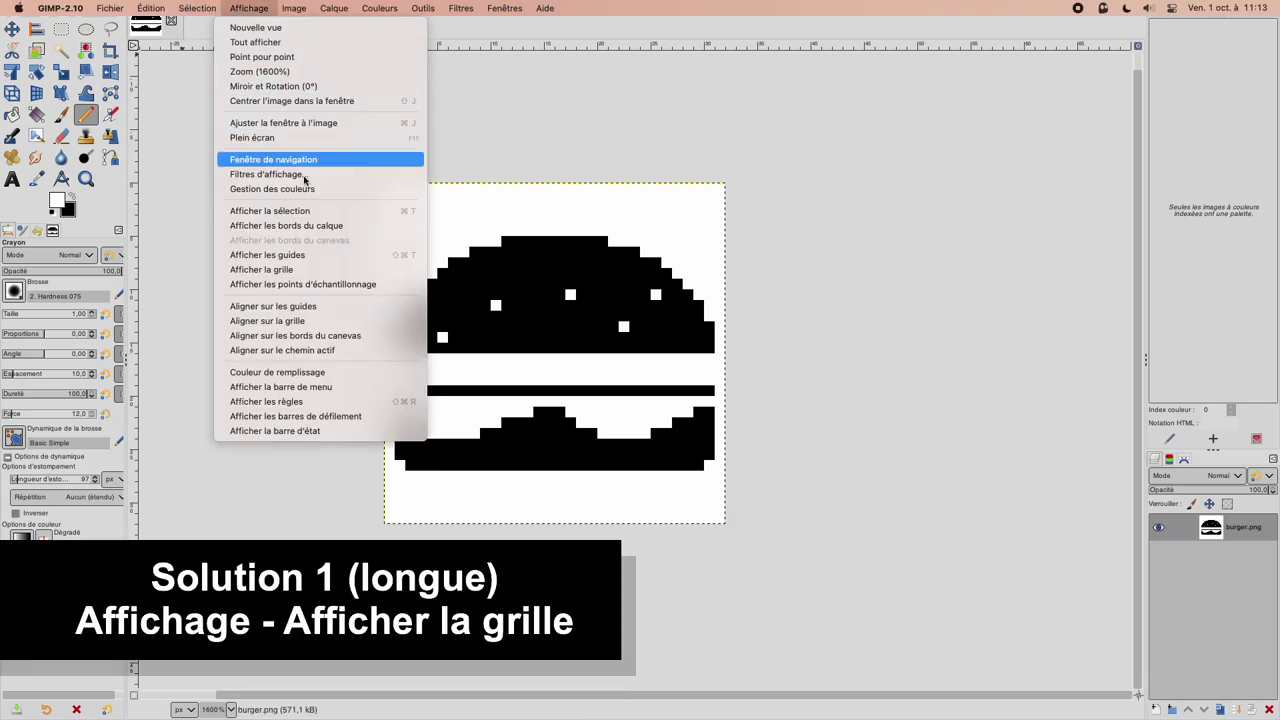
pyautogui.click(308, 272)
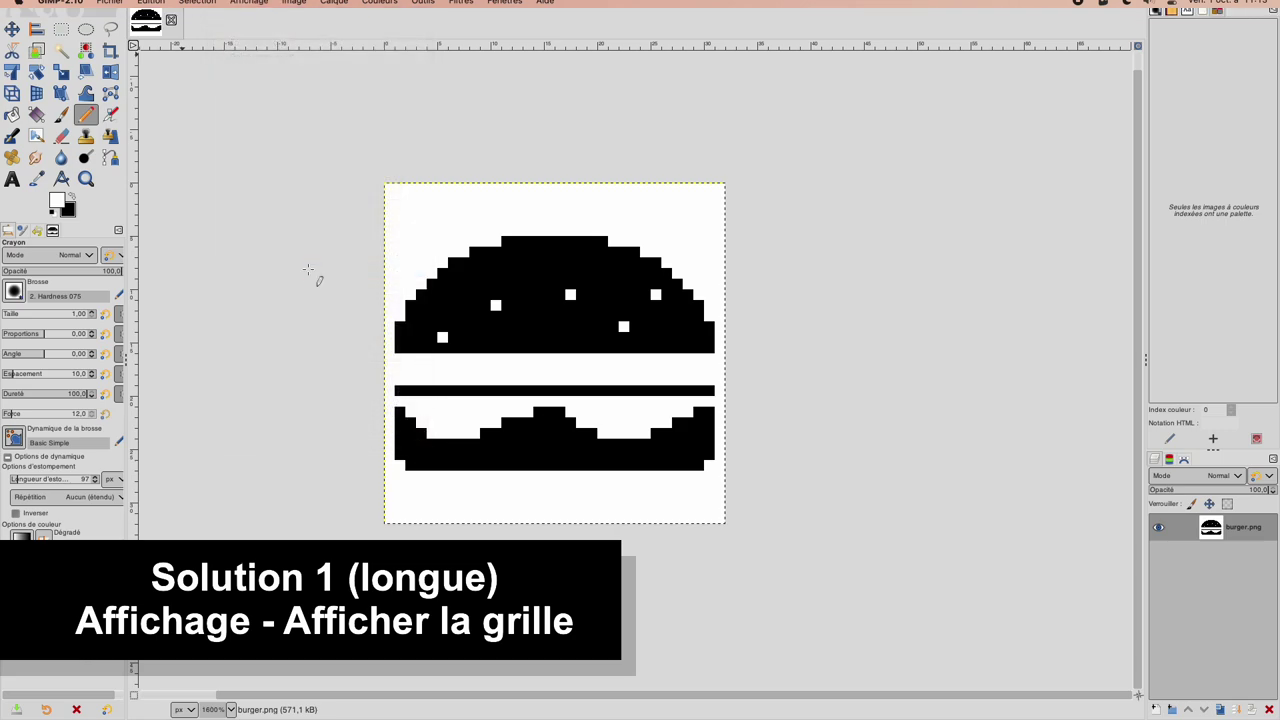
pyautogui.scroll(2, 471, 274)
pyautogui.scroll(-1, 553, 240)
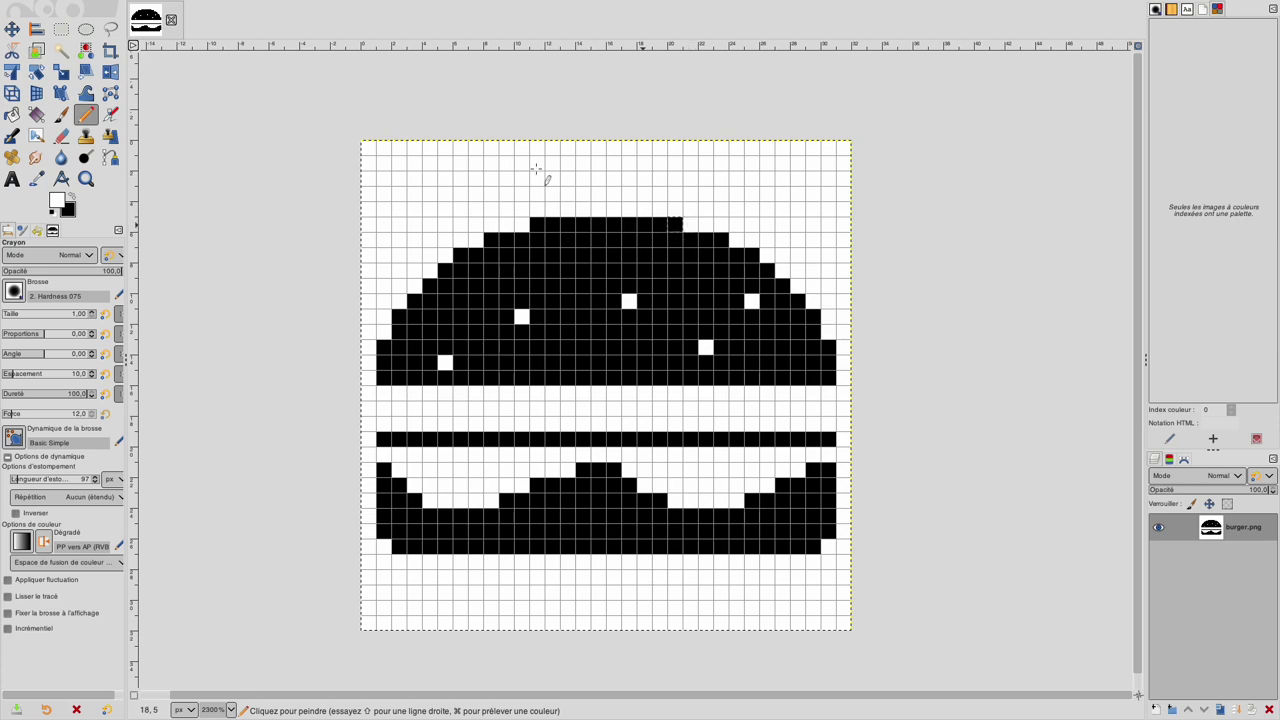
# Open the Python-Fu console.
pyautogui.click(492, 10)
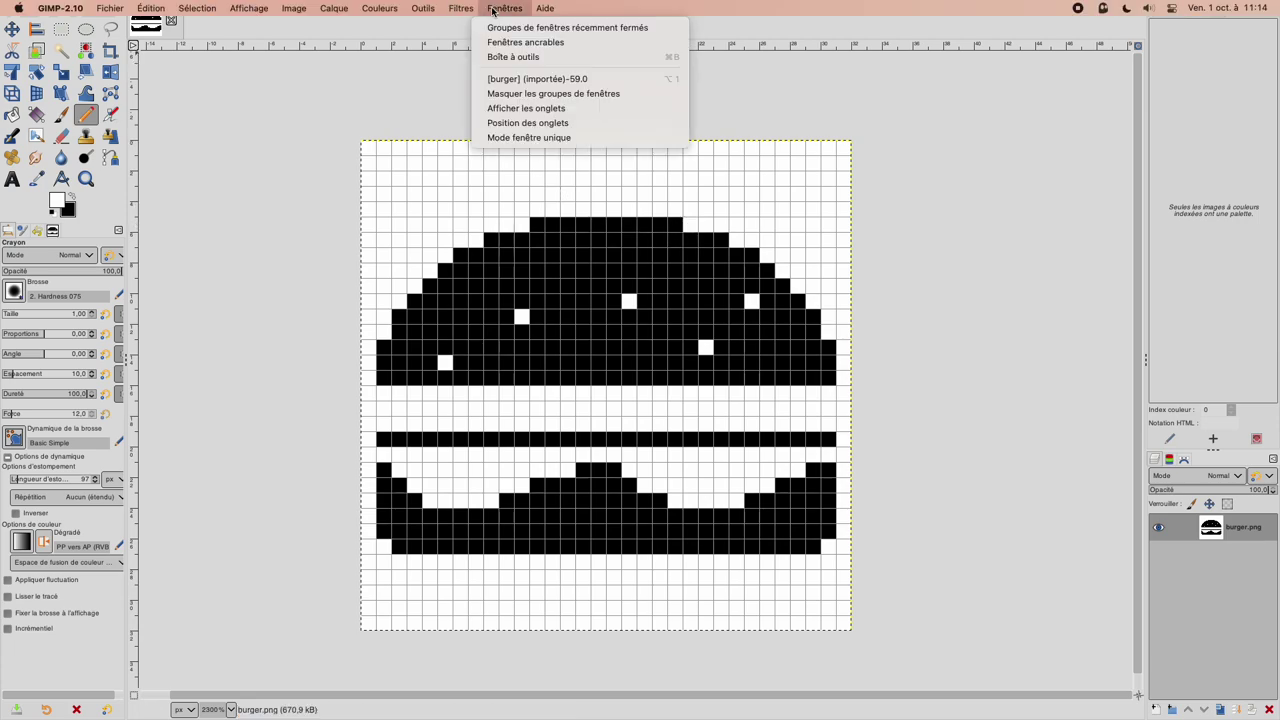
pyautogui.moveTo(460, 8)
pyautogui.moveTo(489, 310)
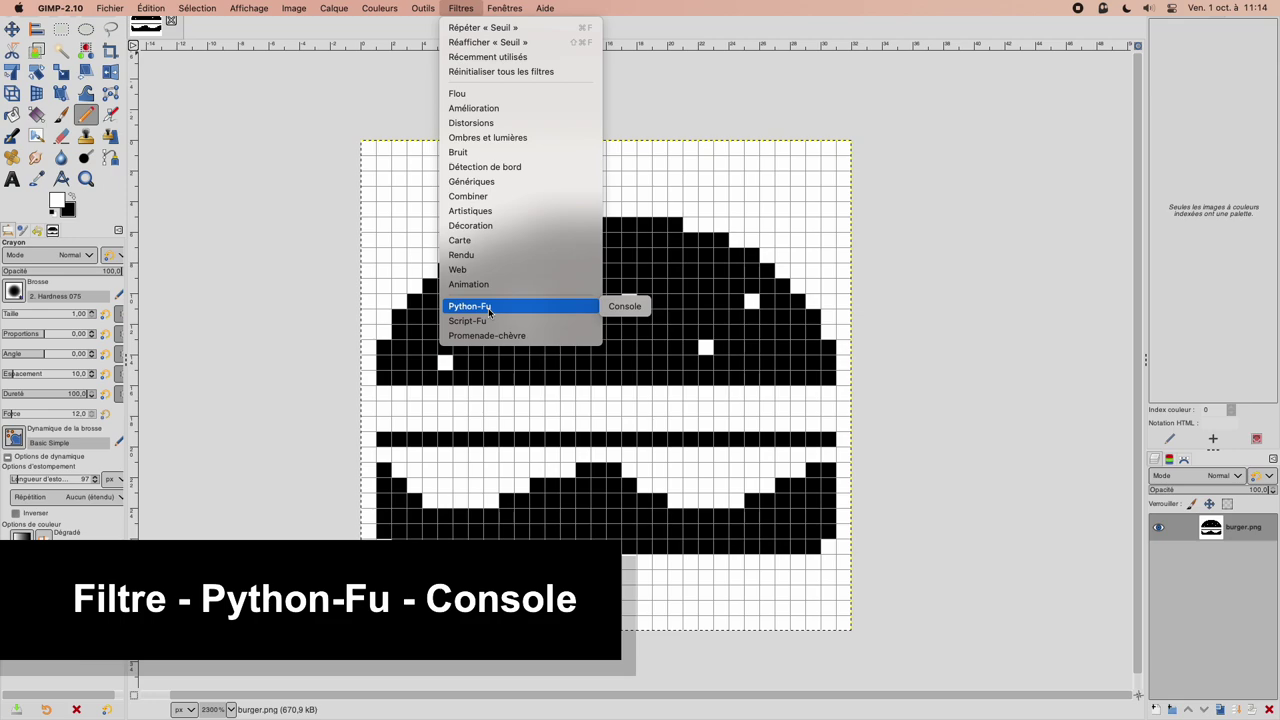
pyautogui.click(644, 306)
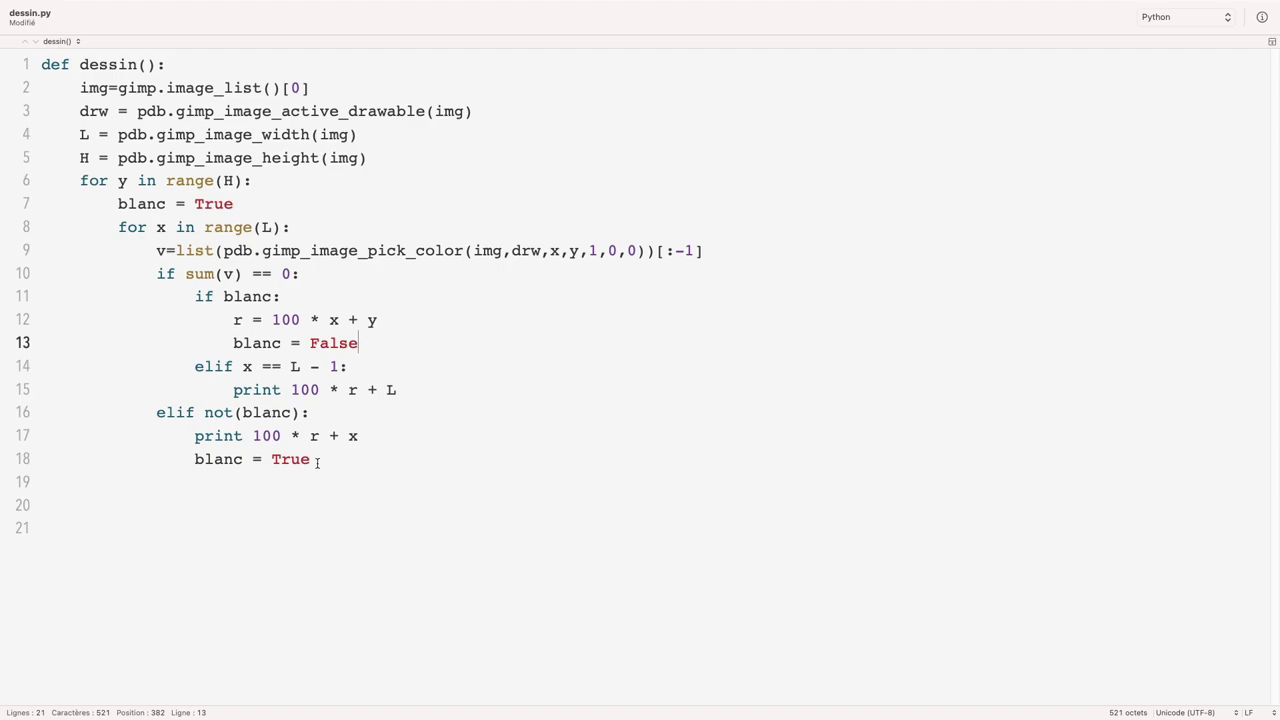
# Copy the dessin() function from dessin.py in the text editor, define it in GIMP's Python console and run dessin().
pyautogui.moveTo(317, 462); pyautogui.dragTo(42, 64)
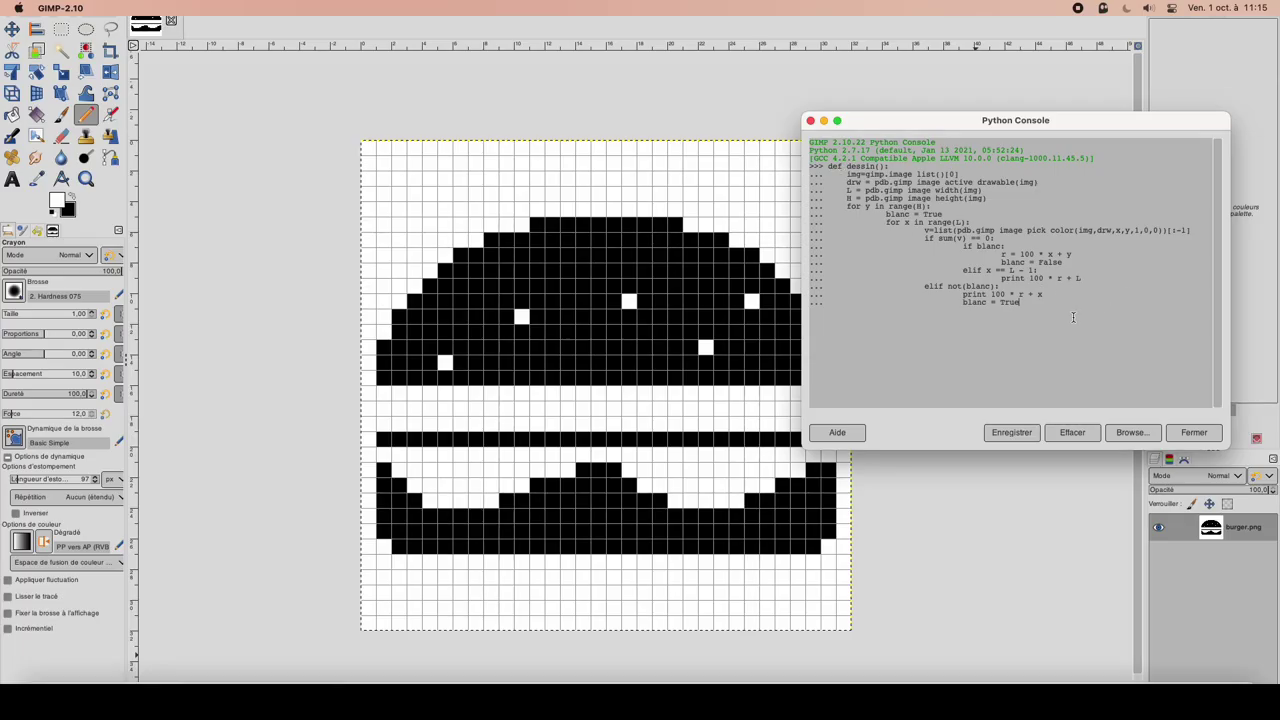
pyautogui.press('Return')
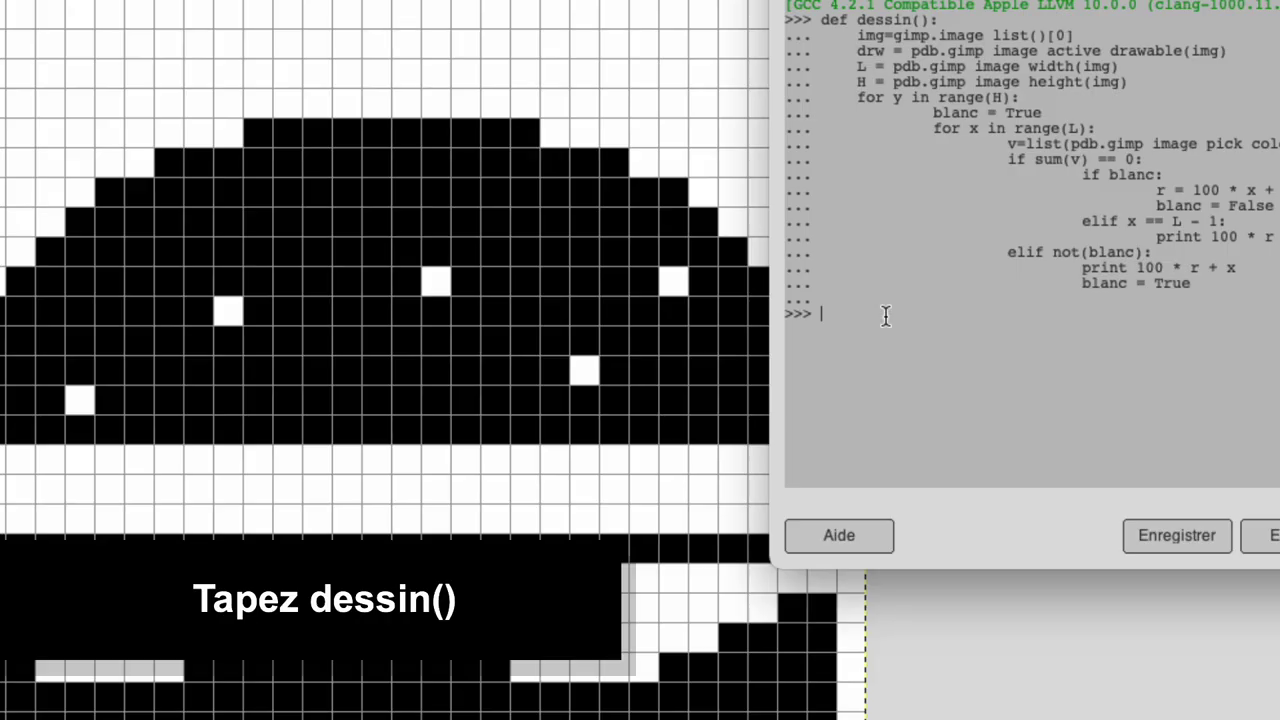
pyautogui.write('des')
pyautogui.write('()')
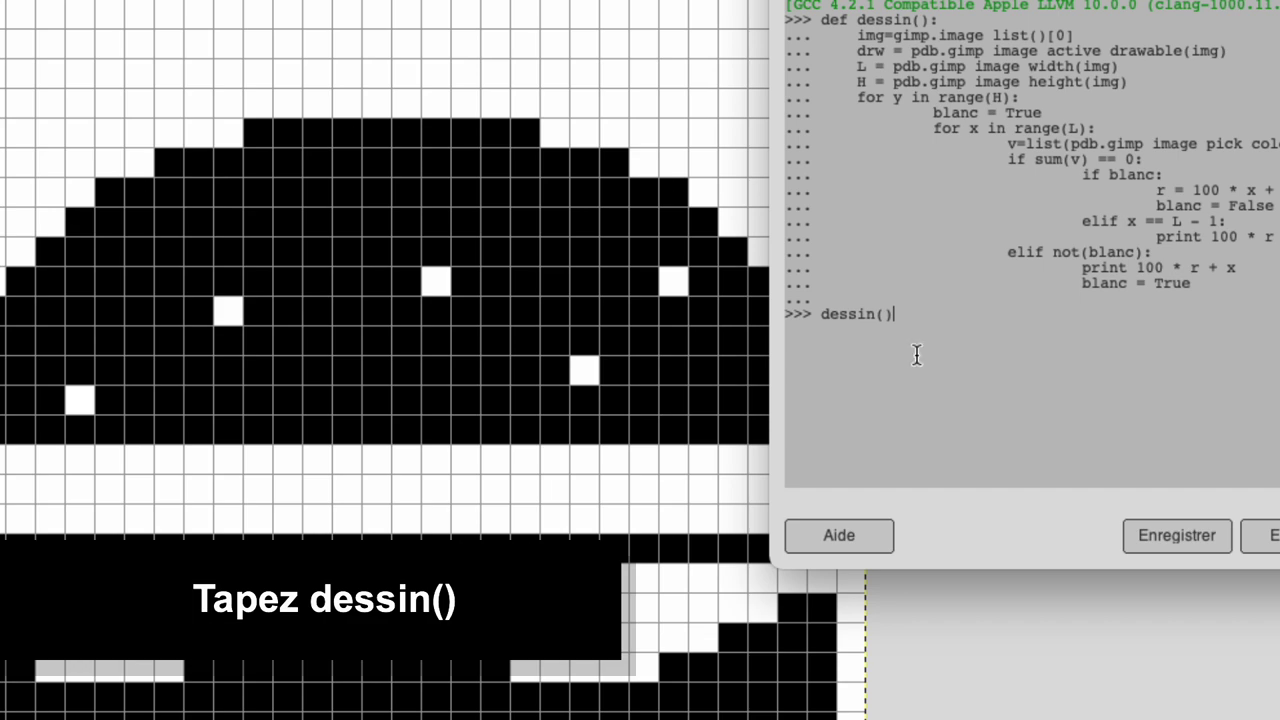
pyautogui.press('Return')
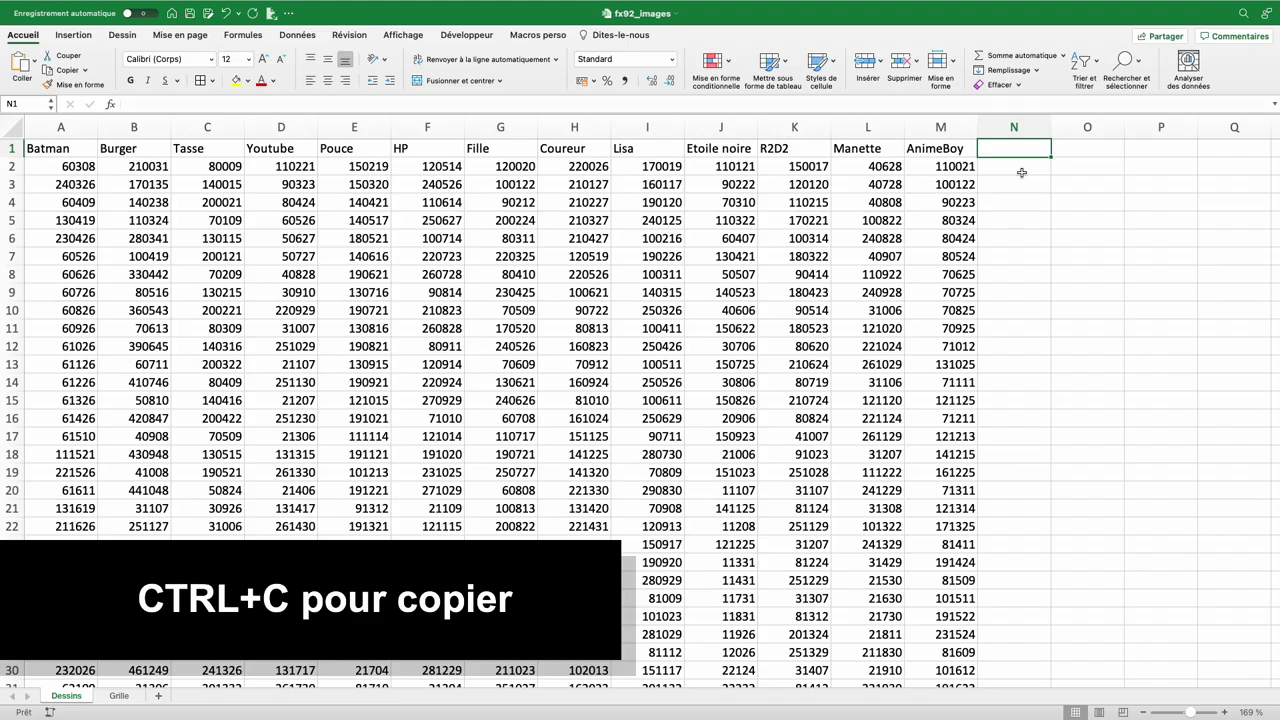
# Switch to the fx92_images workbook in Excel, enter Burger2 in N1 and paste the copied console output from N2.
pyautogui.write('Burger2')
pyautogui.press('Return')
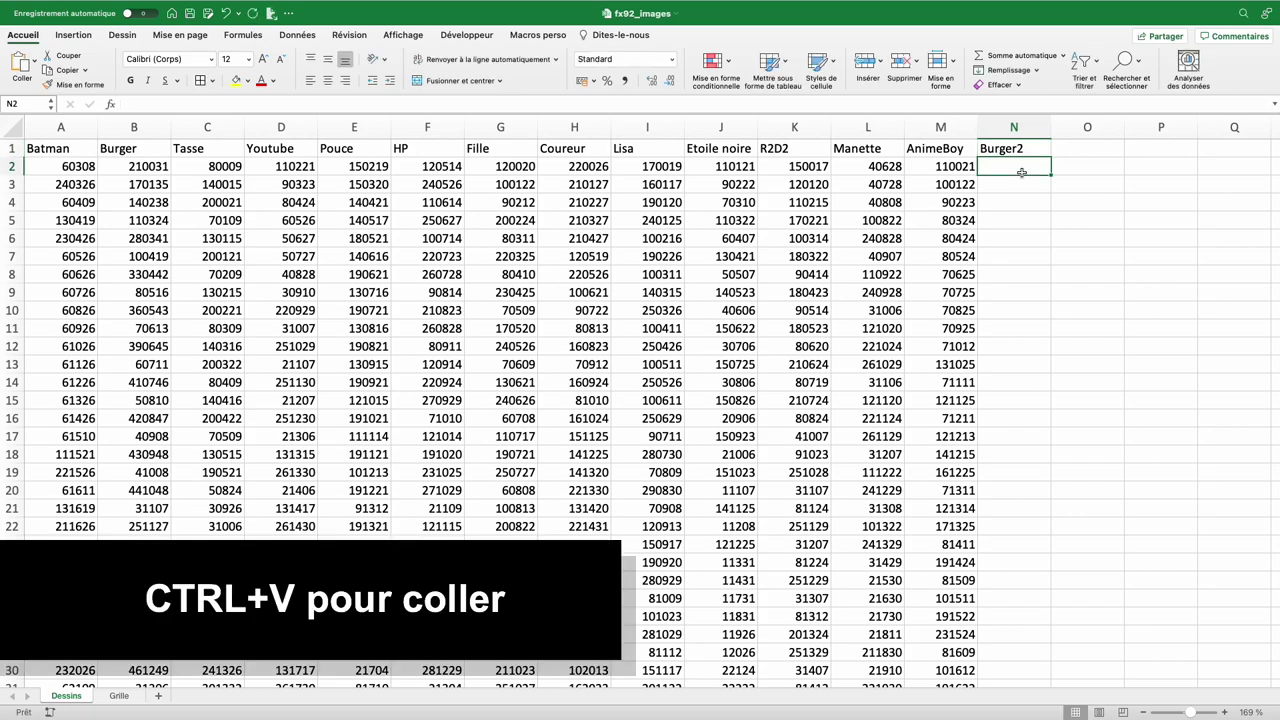
pyautogui.hotkey('ctrl', 'v')
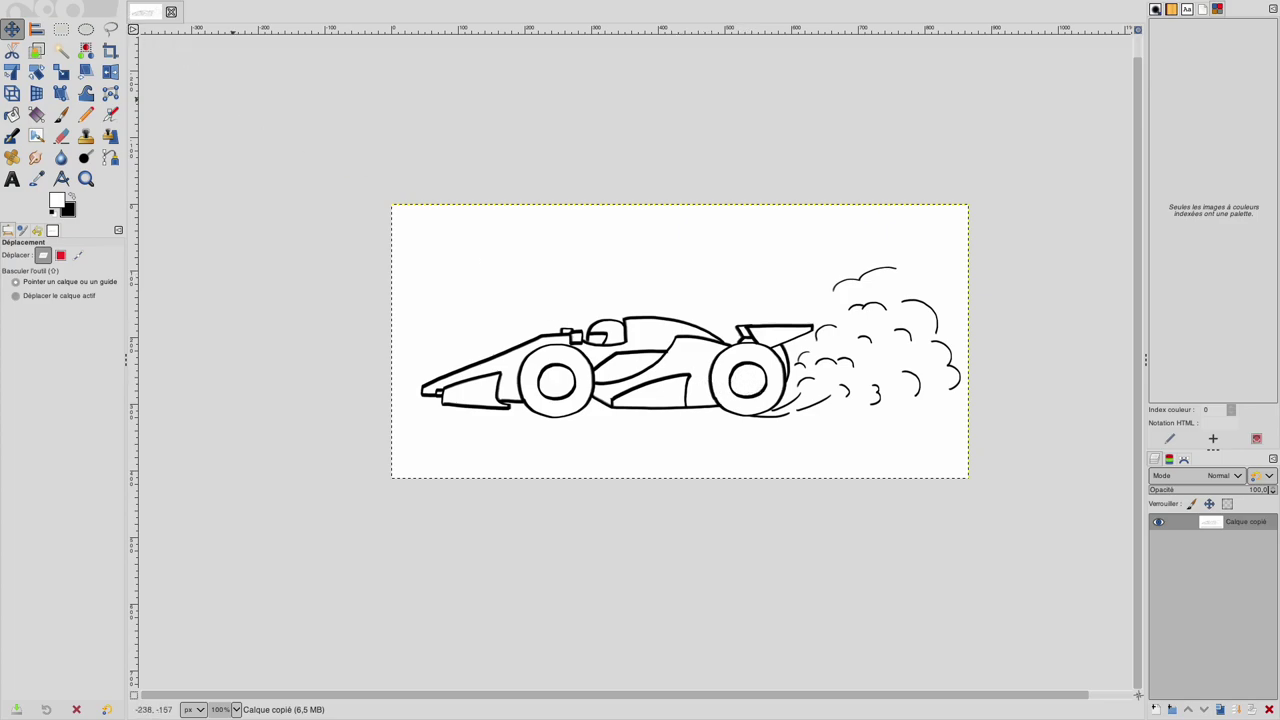
# Crop the race car image to a rectangular selection of about 832 × 259 px around the car and its smoke.
pyautogui.click(60, 31)
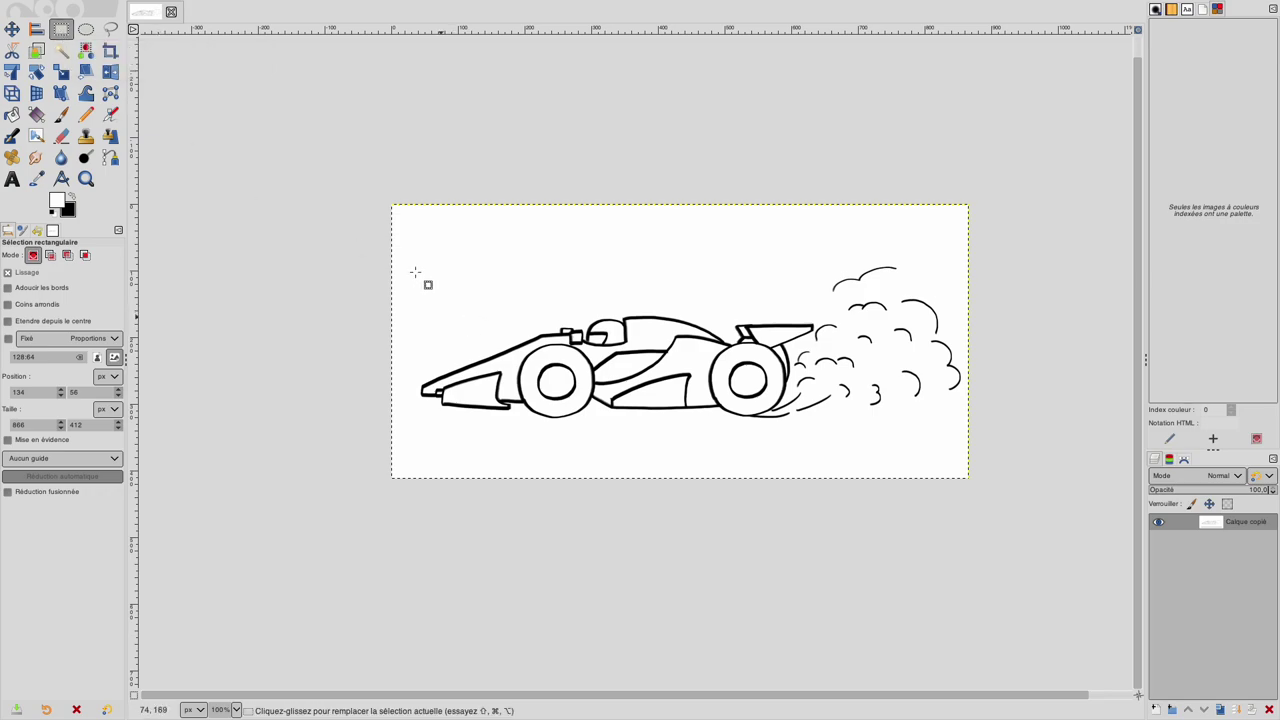
pyautogui.moveTo(412, 254); pyautogui.dragTo(968, 434)
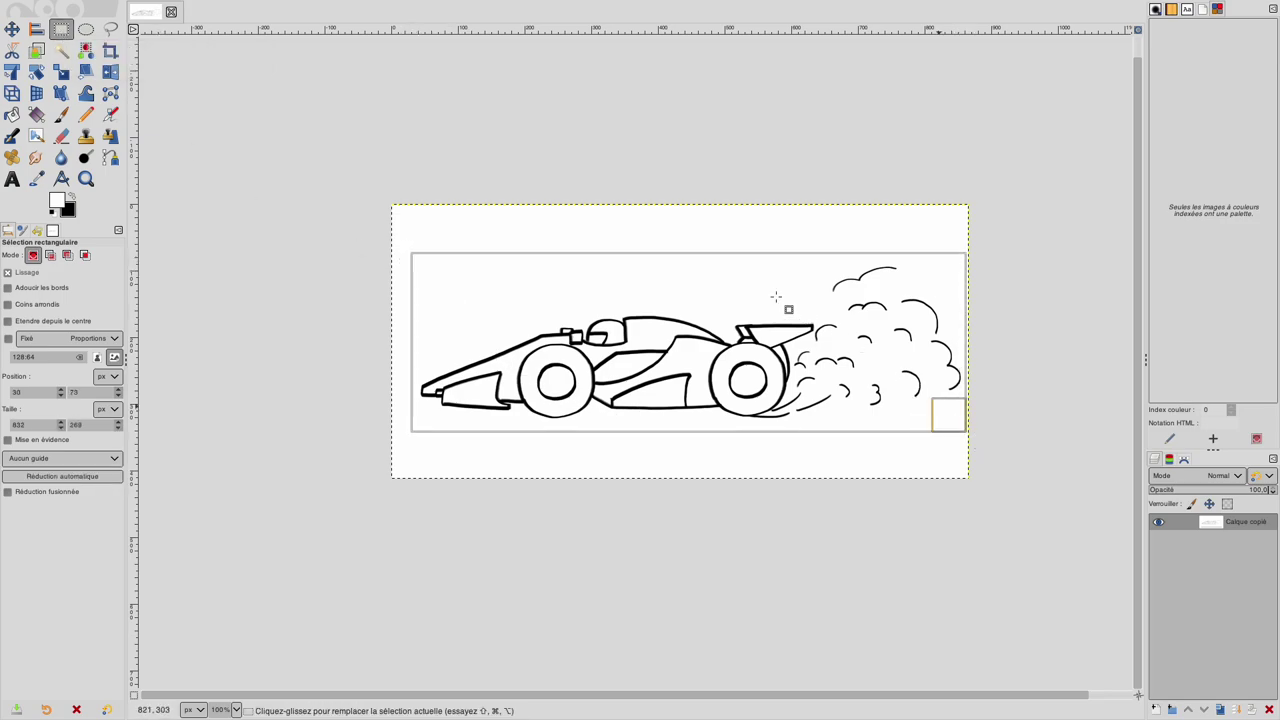
pyautogui.moveTo(688, 264); pyautogui.dragTo(690, 272)
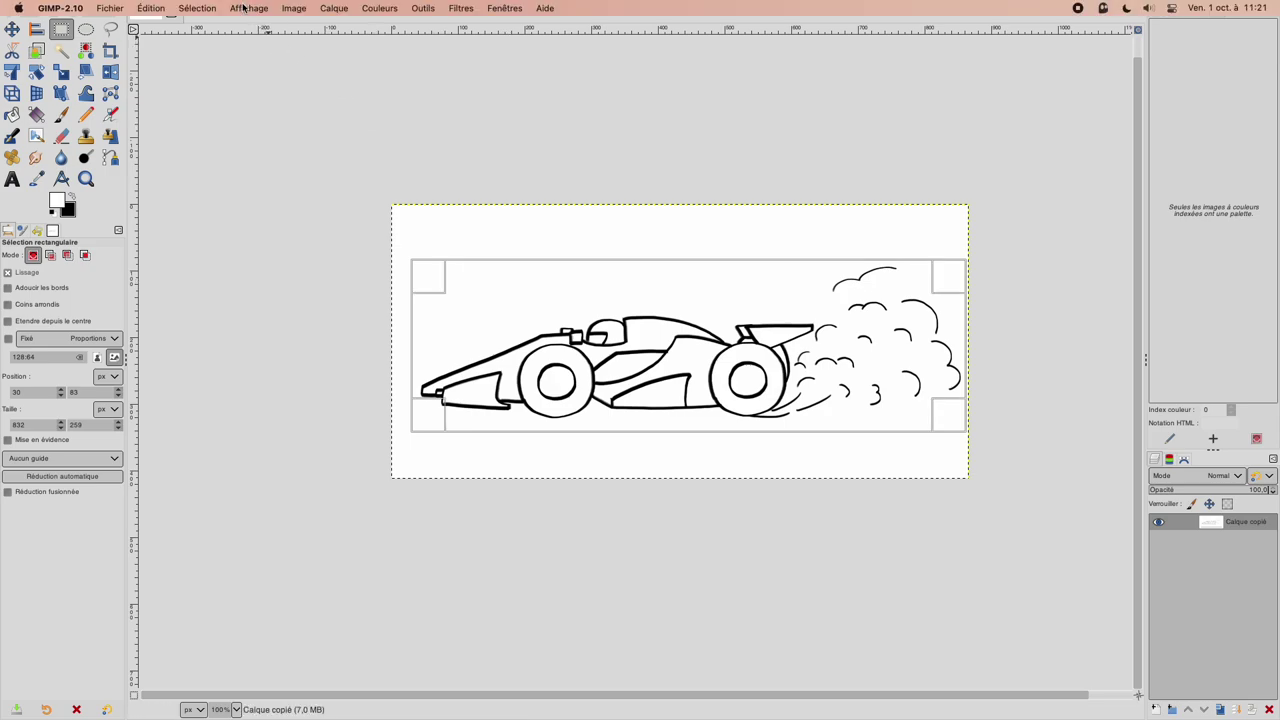
pyautogui.click(293, 9)
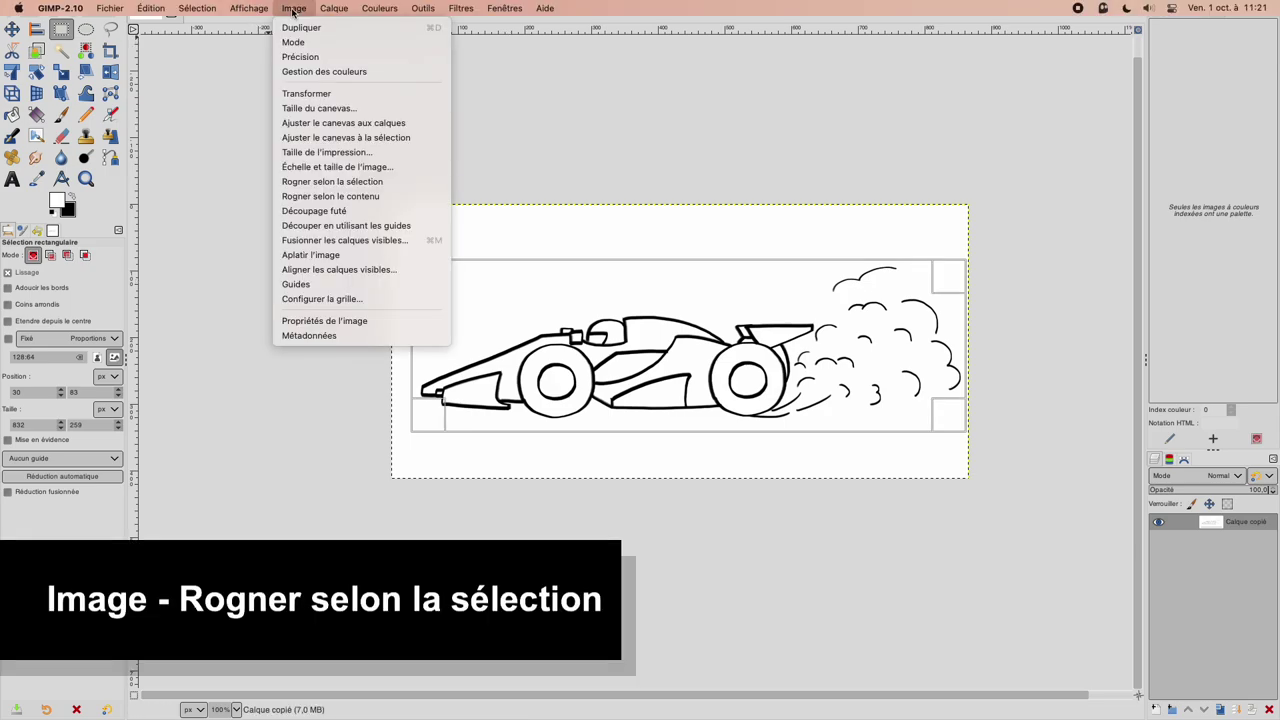
pyautogui.click(343, 184)
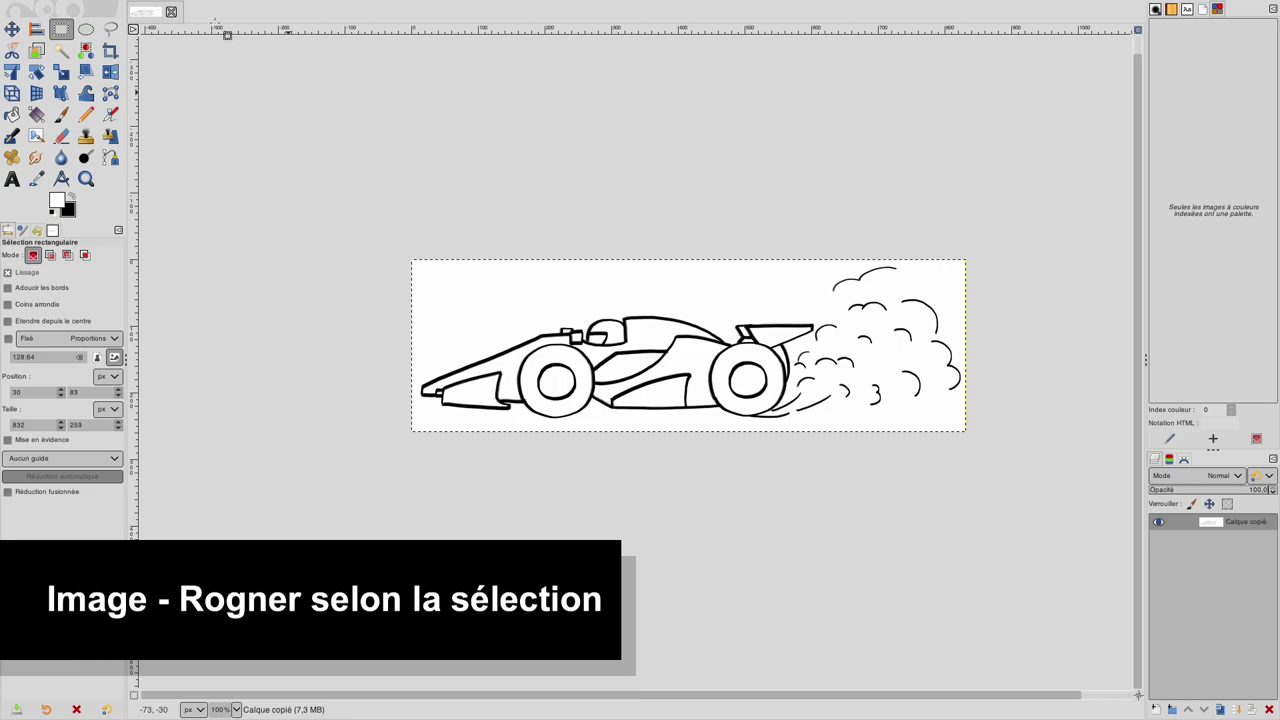
# Scale the cropped race car image to a height of 40 px.
pyautogui.click(293, 8)
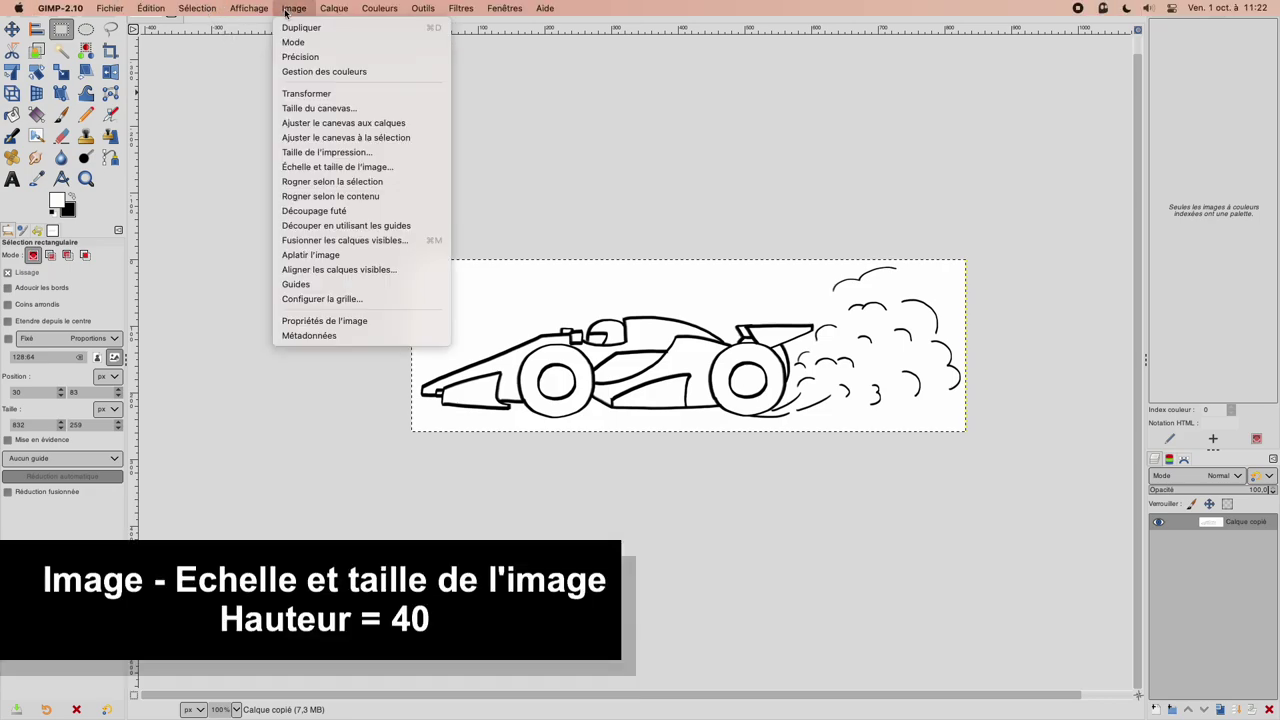
pyautogui.click(337, 167)
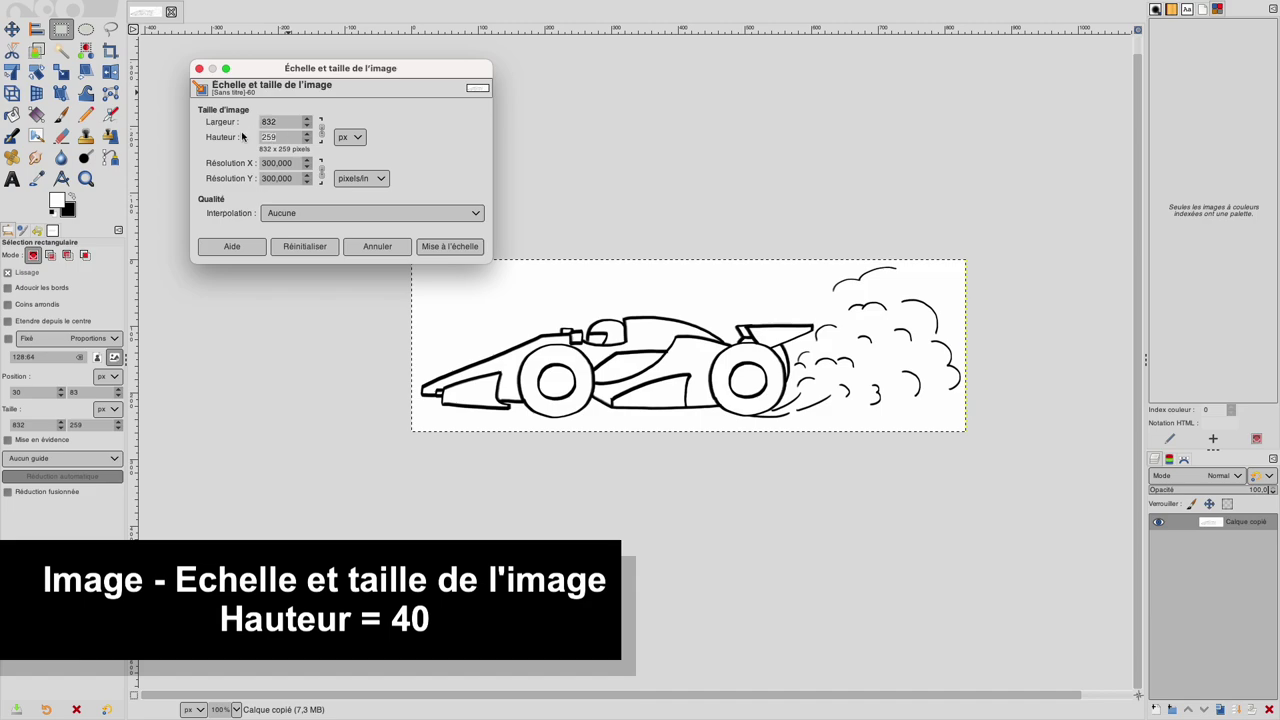
pyautogui.write('40')
pyautogui.click(449, 246)
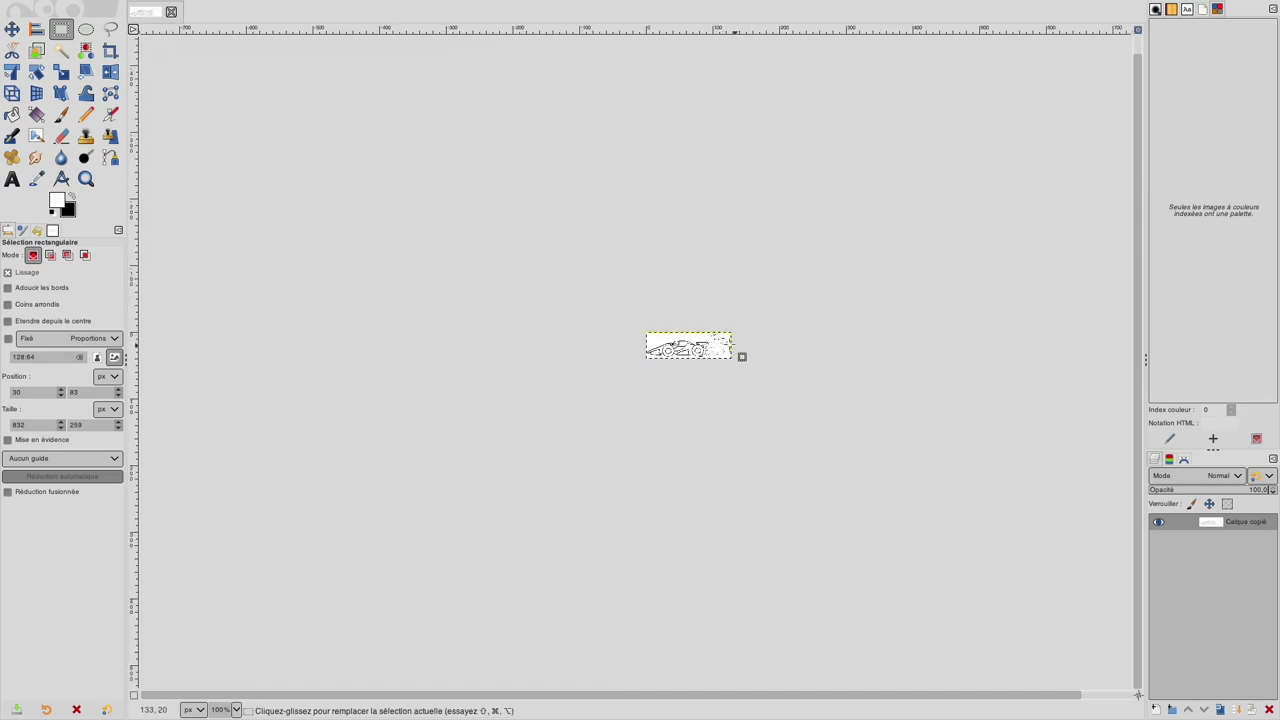
# Apply a Threshold to the scaled race car image to turn its grey pixels into pure black and white.
pyautogui.keyDown('ctrl'); pyautogui.scroll(5, 742, 357); pyautogui.keyUp('ctrl')
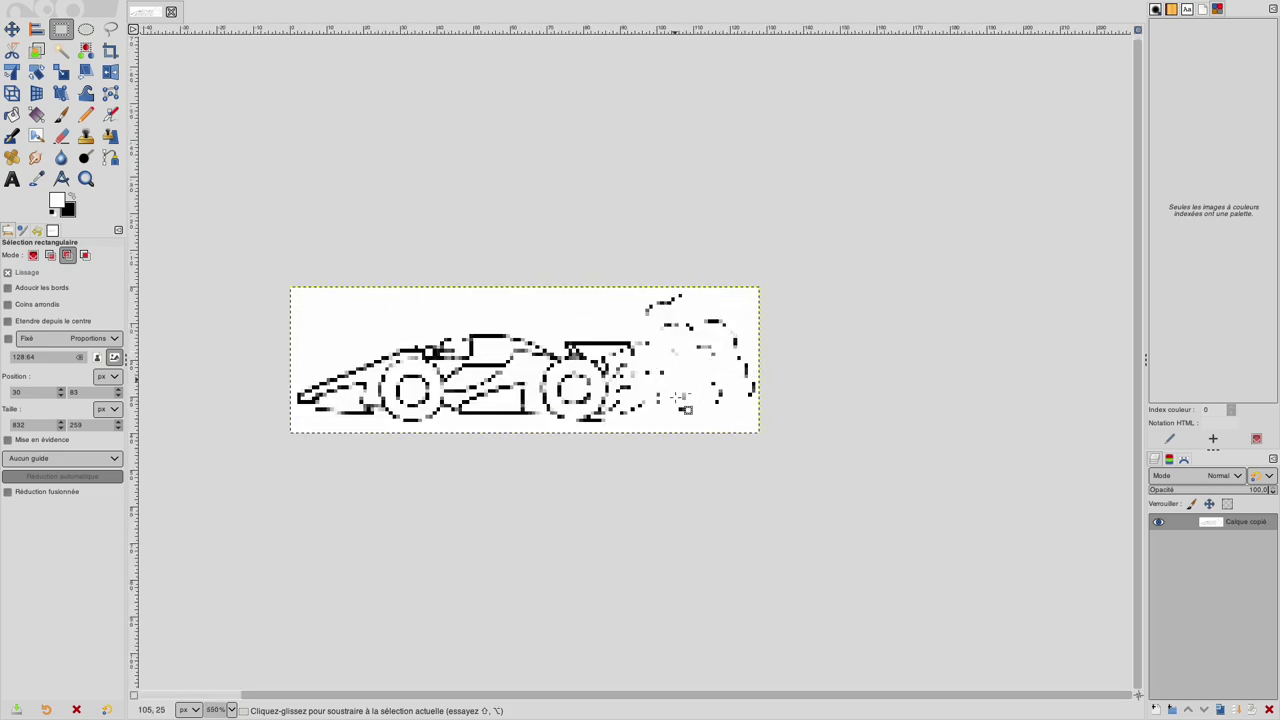
pyautogui.hotkey('ctrl', 'c')
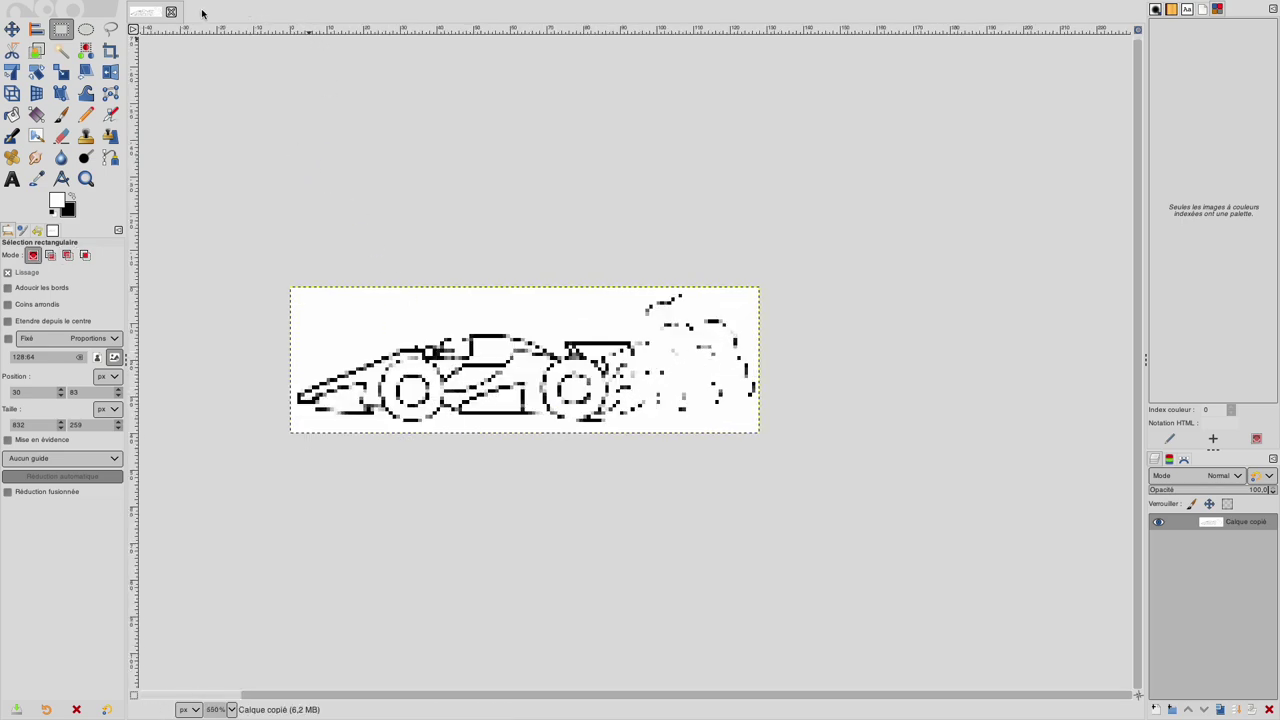
pyautogui.click(370, 12)
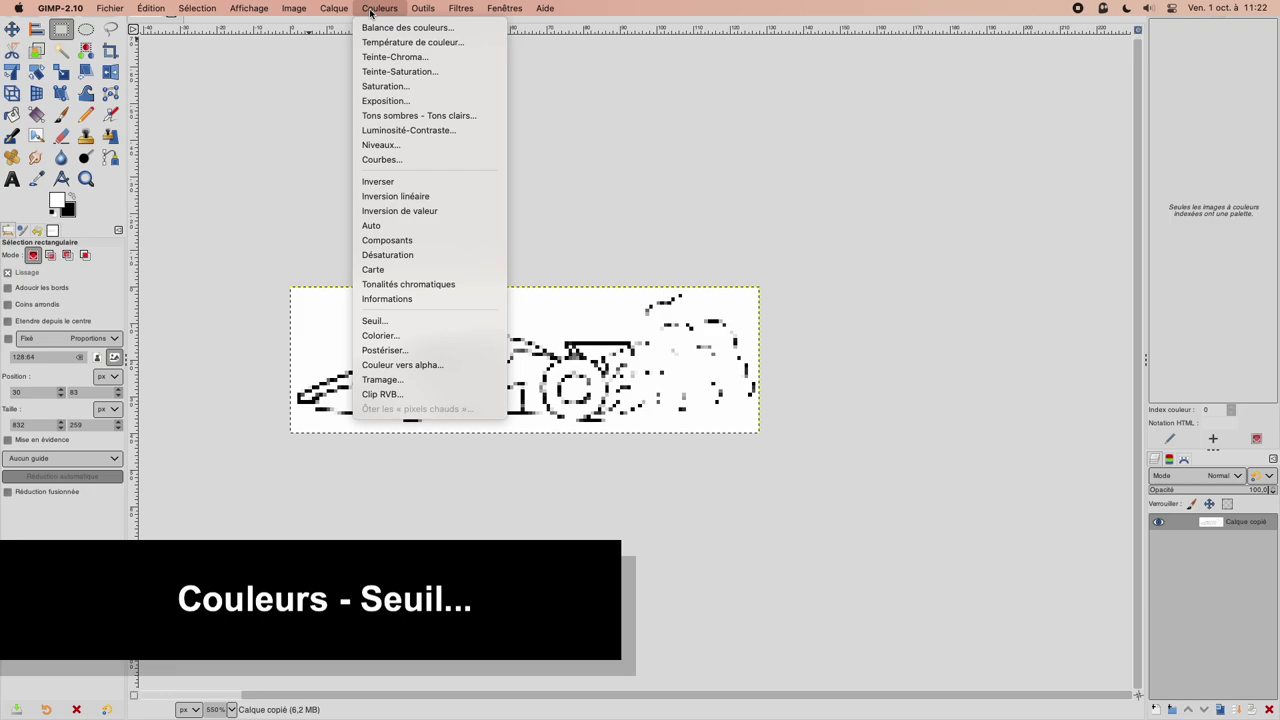
pyautogui.click(406, 318)
pyautogui.moveTo(880, 138); pyautogui.dragTo(994, 139)
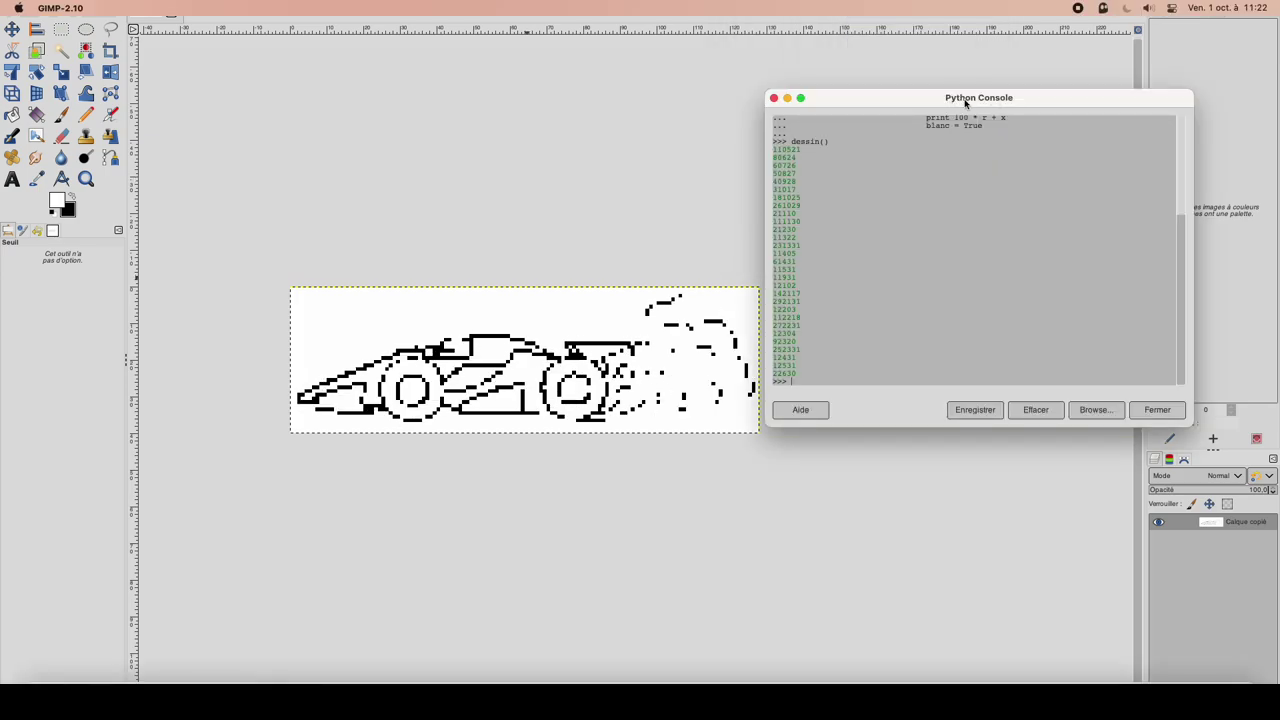
# Run dessin() in the Python console to generate the race car's pixel codes.
pyautogui.write('dessin()')
pyautogui.press('Return')
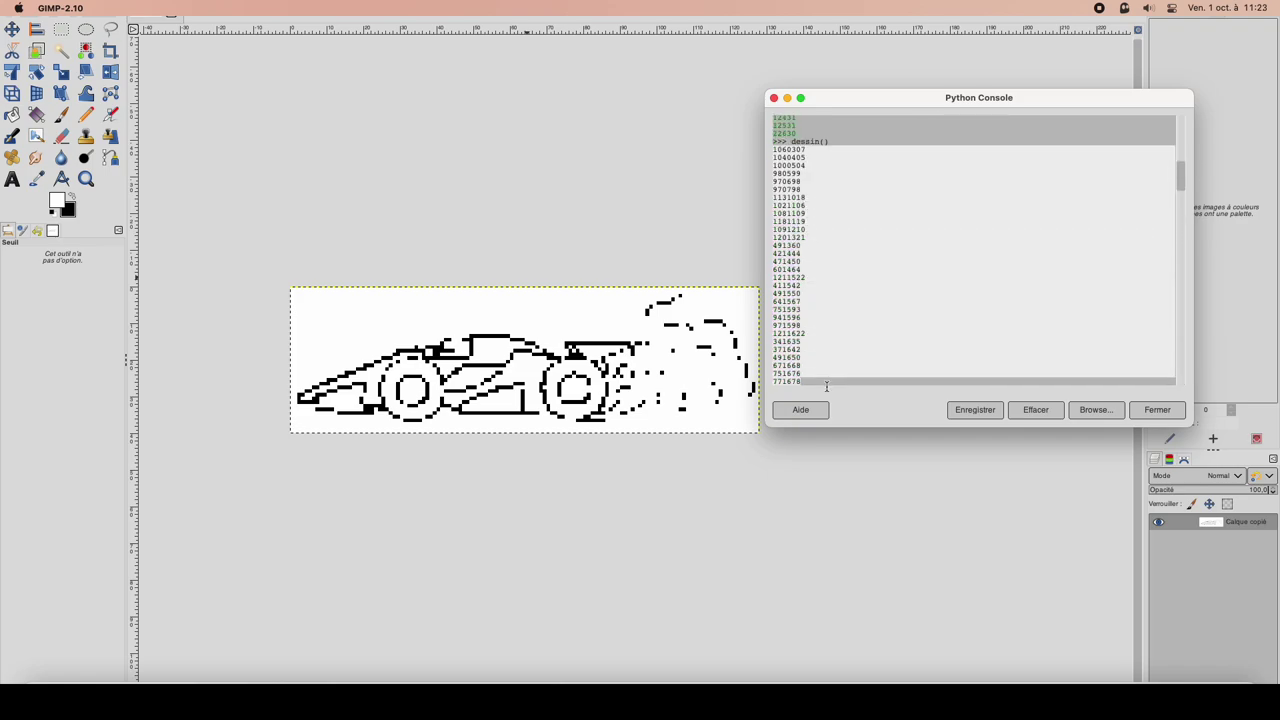